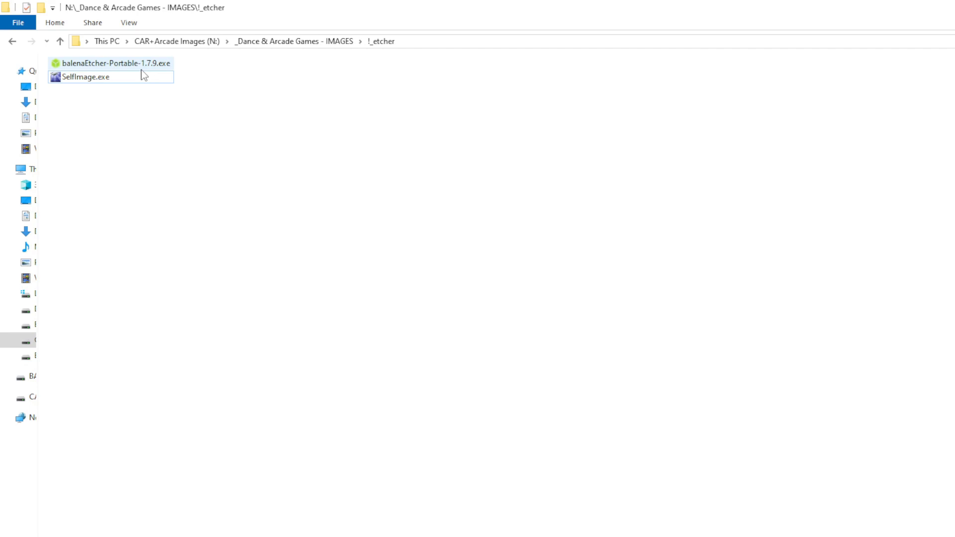
Step: Launch balenaEtcher-Portable-1.7.9.exe with administrator rights
{"action": "right_click", "coordinate": [130, 62]}
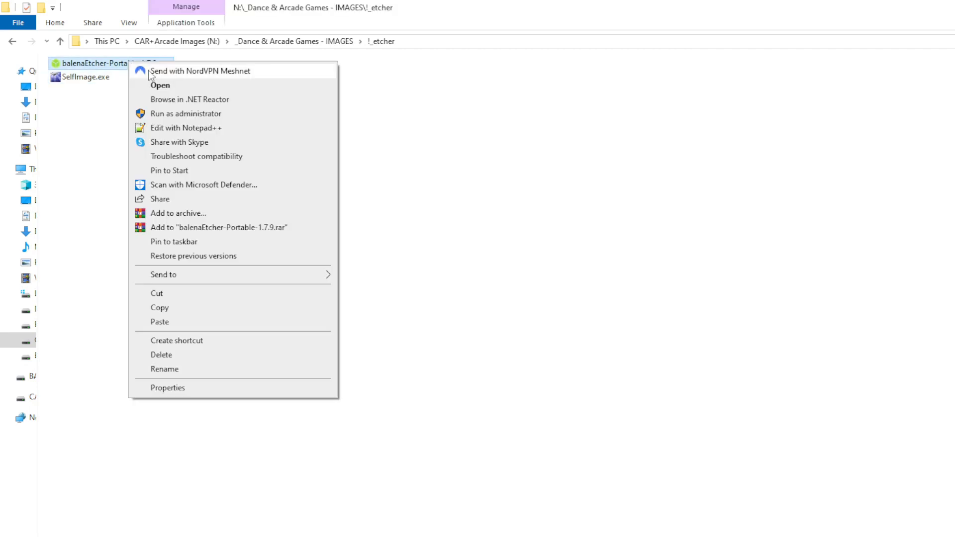
{"action": "left_click", "coordinate": [200, 113]}
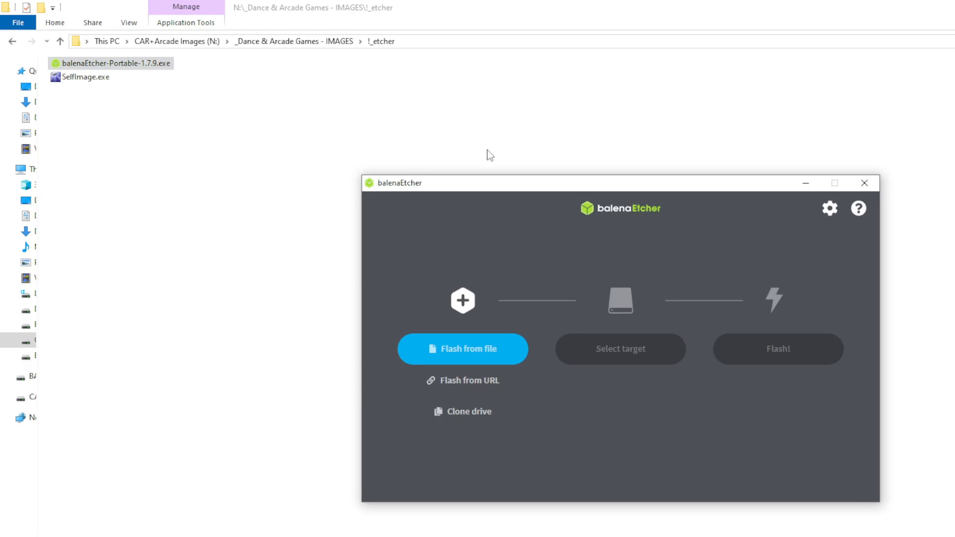
{"action": "left_click_drag", "start_coordinate": [499, 183], "coordinate": [212, 58]}
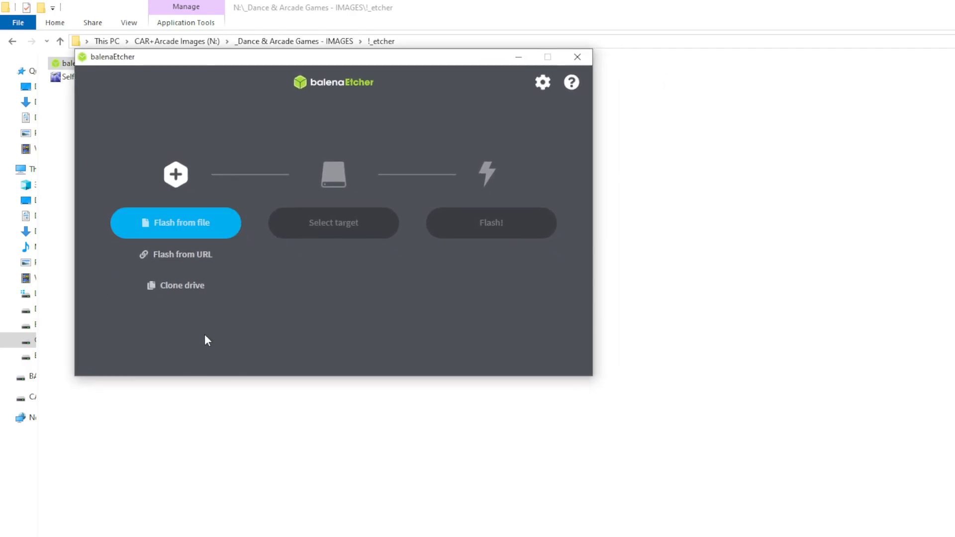
Step: Choose to clone a drive and set the 500 GB Samsung SSD 860 USB device as the source
{"action": "left_click", "coordinate": [175, 289]}
{"action": "left_click", "coordinate": [153, 211]}
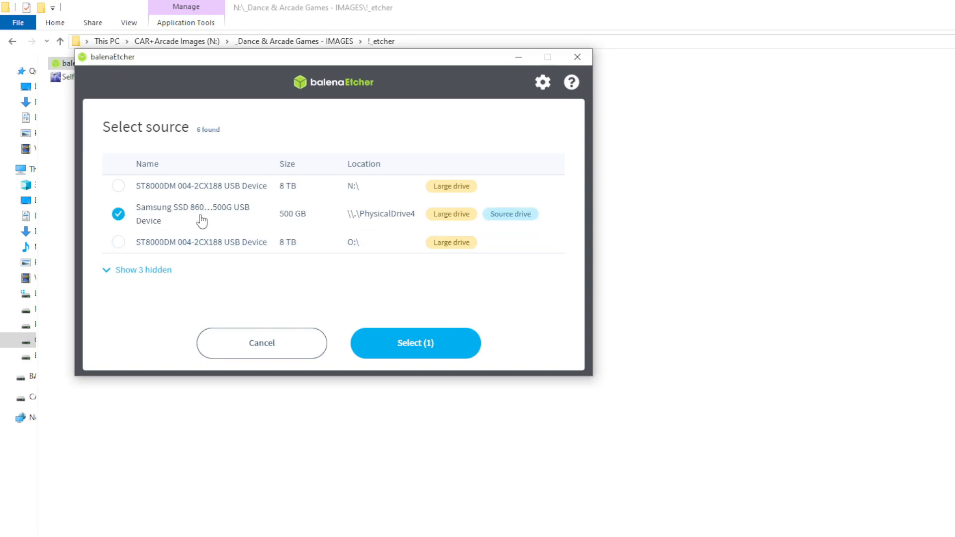
{"action": "left_click", "coordinate": [426, 347]}
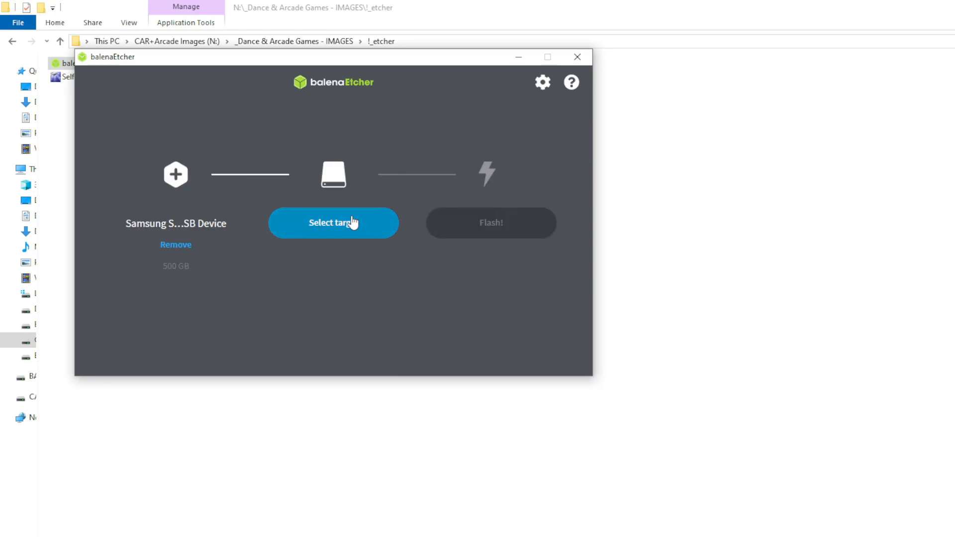
Step: Review the available target drives without choosing one, and close balenaEtcher
{"action": "left_click", "coordinate": [338, 227]}
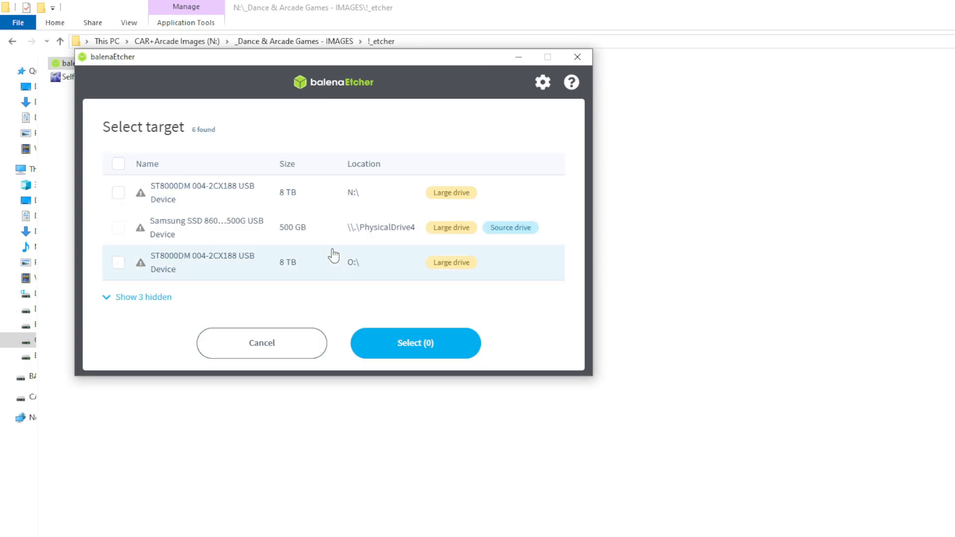
{"action": "left_click", "coordinate": [285, 354]}
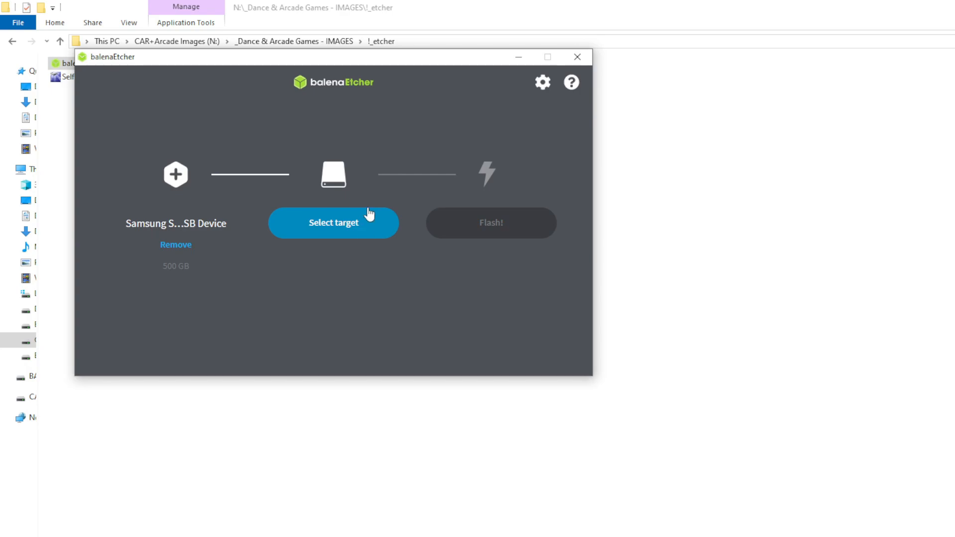
{"action": "left_click", "coordinate": [582, 58]}
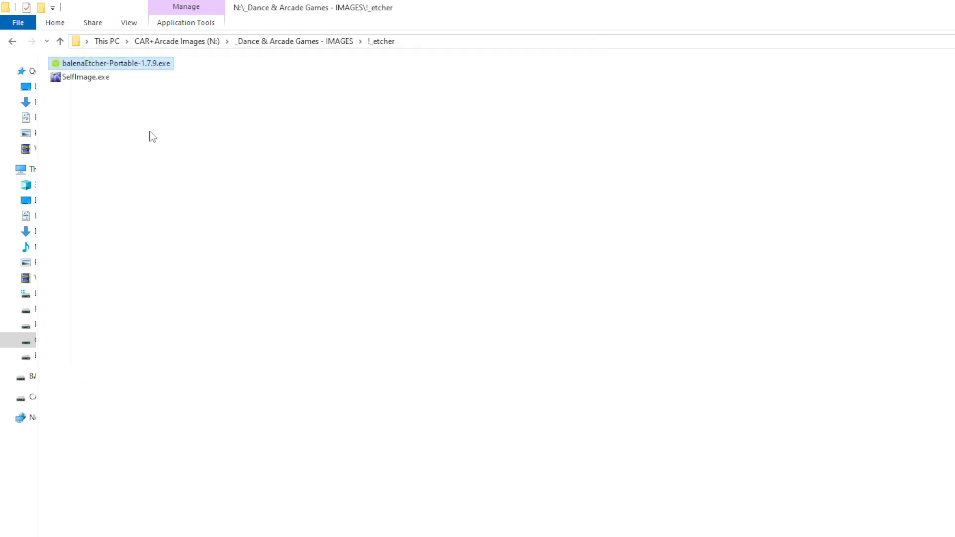
Step: Launch SelfImage.exe from the !_etcher folder with administrator rights
{"action": "double_click", "coordinate": [93, 77]}
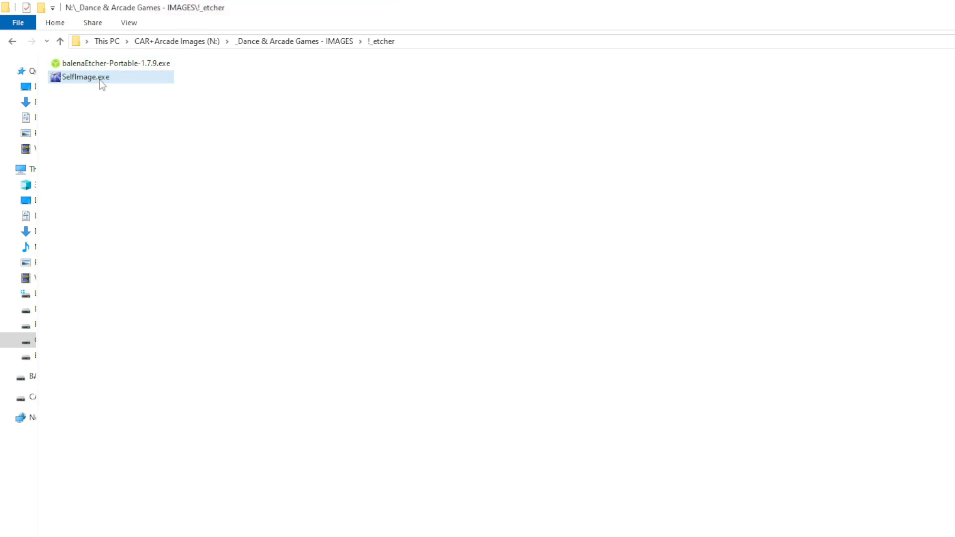
{"action": "mouse_move", "coordinate": [96, 81]}
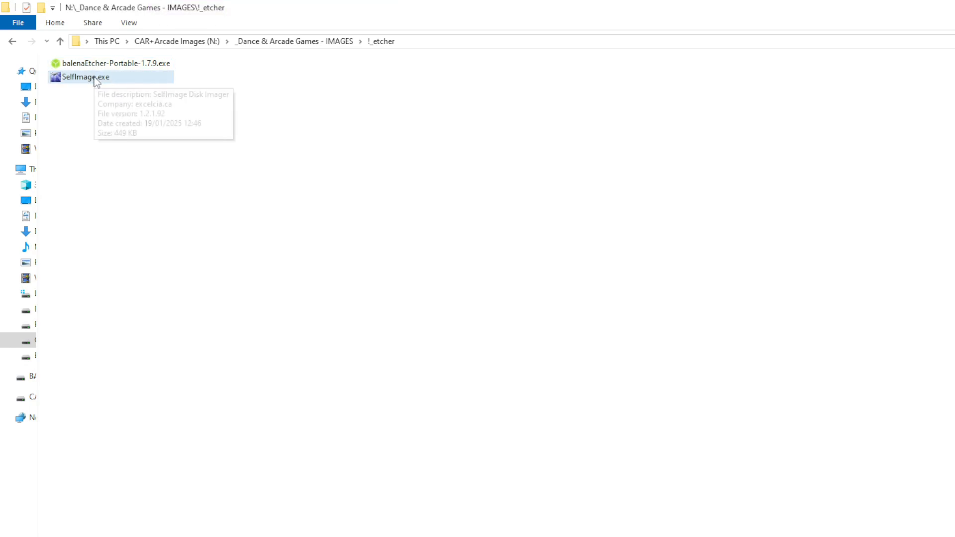
{"action": "right_click", "coordinate": [94, 79]}
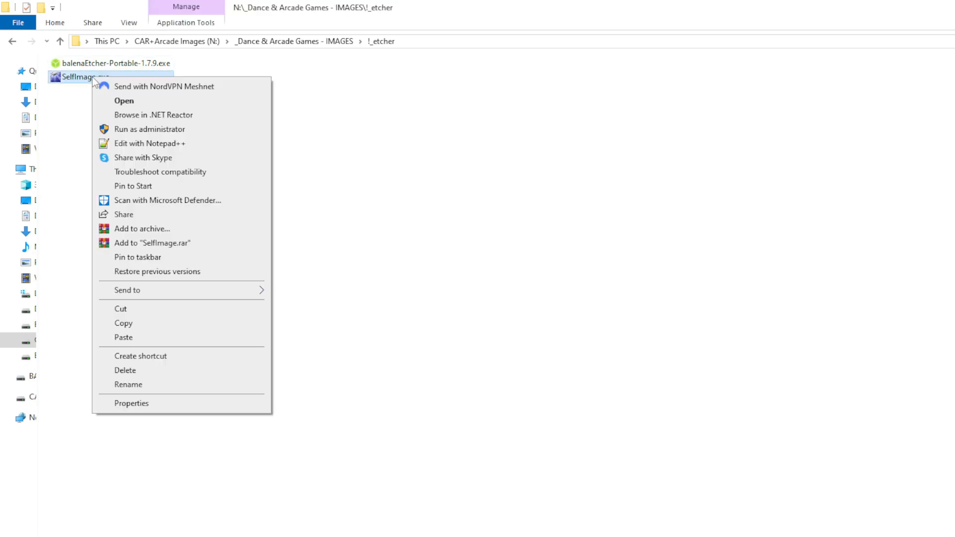
{"action": "left_click", "coordinate": [150, 128]}
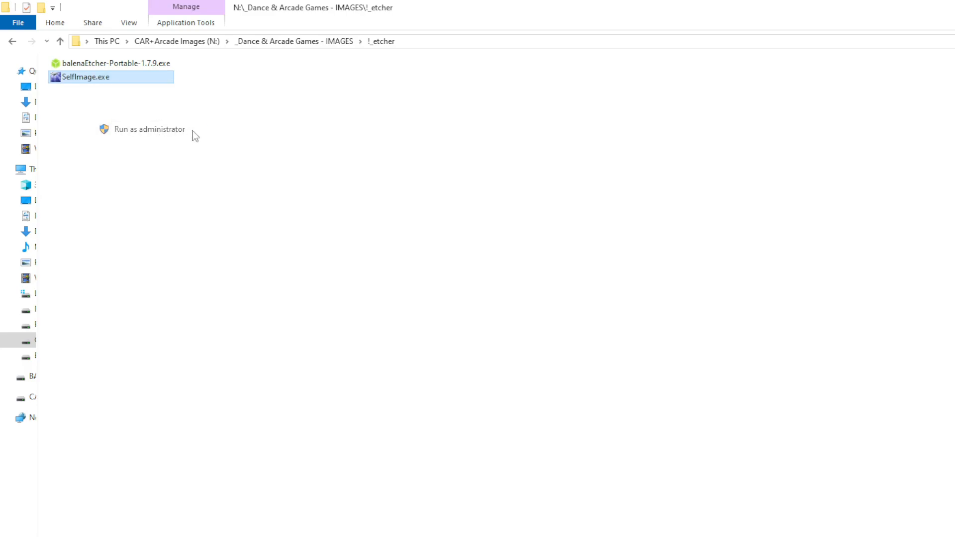
{"action": "left_click_drag", "start_coordinate": [614, 181], "coordinate": [225, 82]}
Step: Set the imaging input to the drive \Device\Harddisk4 (entire disk)
{"action": "left_click", "coordinate": [194, 117]}
{"action": "left_click", "coordinate": [351, 132]}
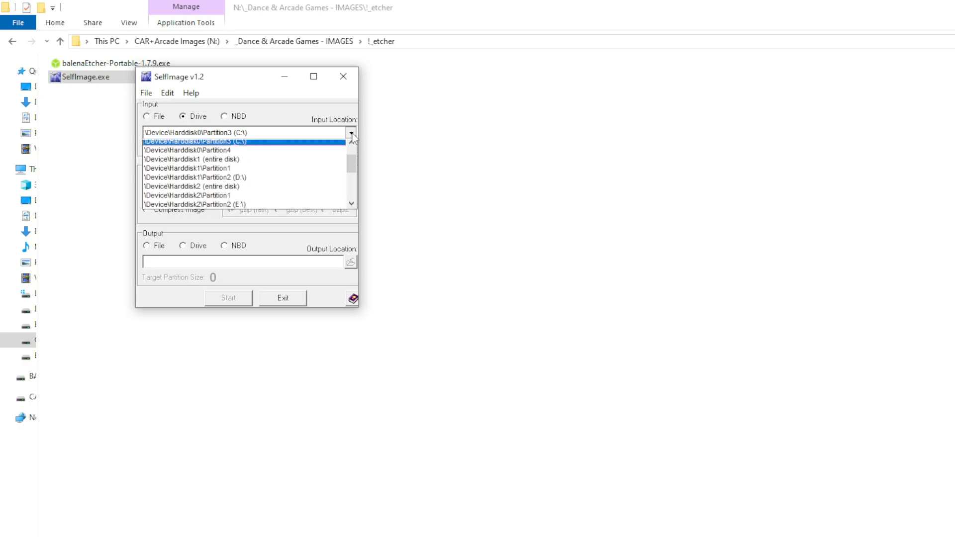
{"action": "scroll", "coordinate": [213, 184], "scroll_direction": "down", "scroll_amount": 1}
{"action": "scroll", "coordinate": [213, 185], "scroll_direction": "down", "scroll_amount": 3}
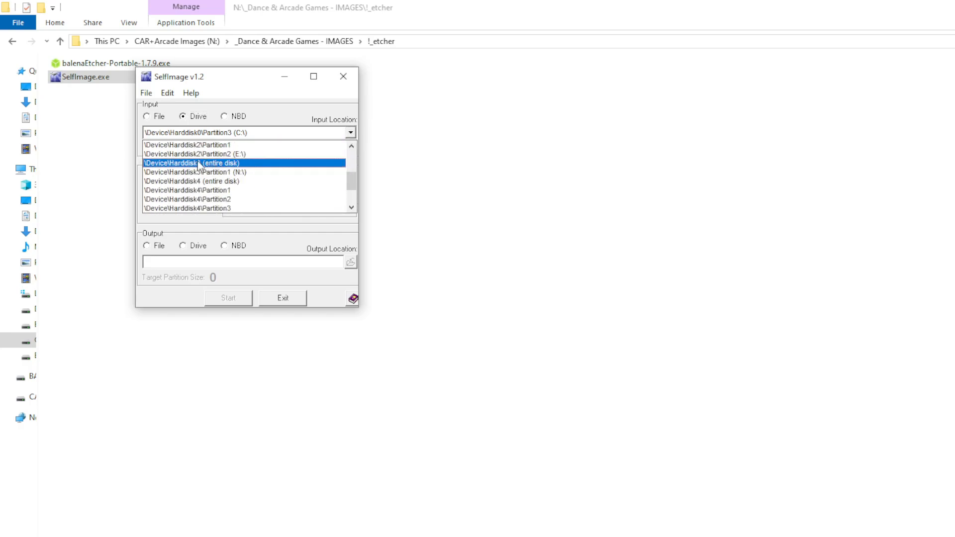
{"action": "left_click", "coordinate": [204, 163]}
{"action": "left_click", "coordinate": [339, 135]}
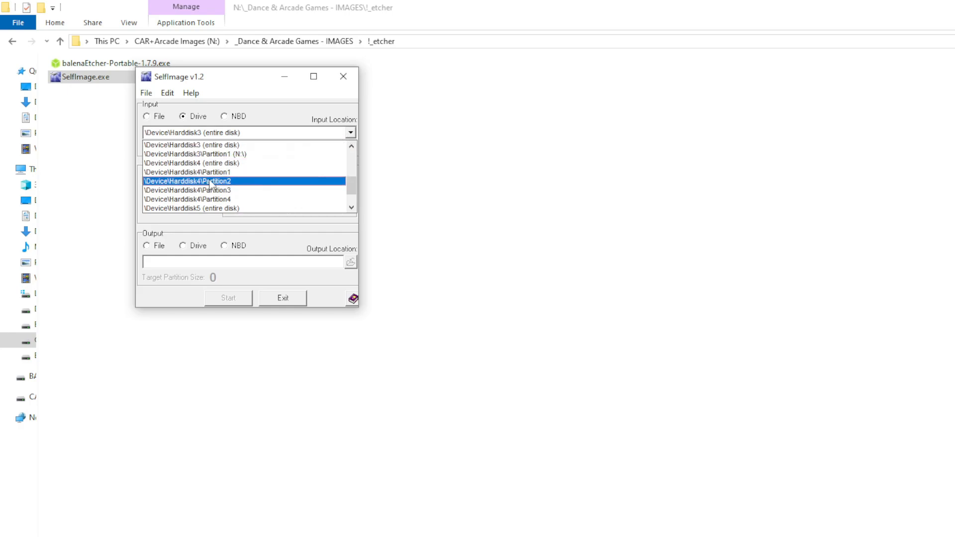
{"action": "left_click", "coordinate": [205, 163]}
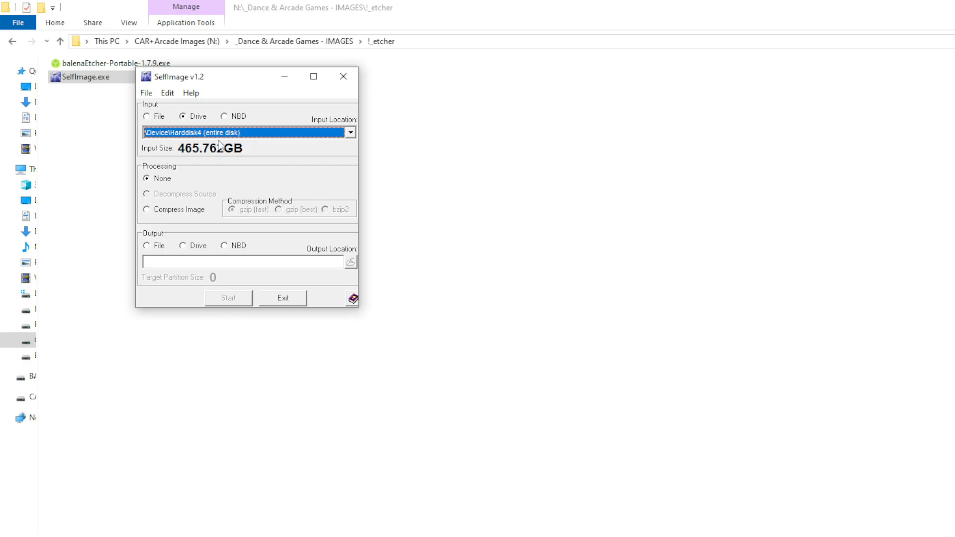
{"action": "left_click", "coordinate": [350, 133]}
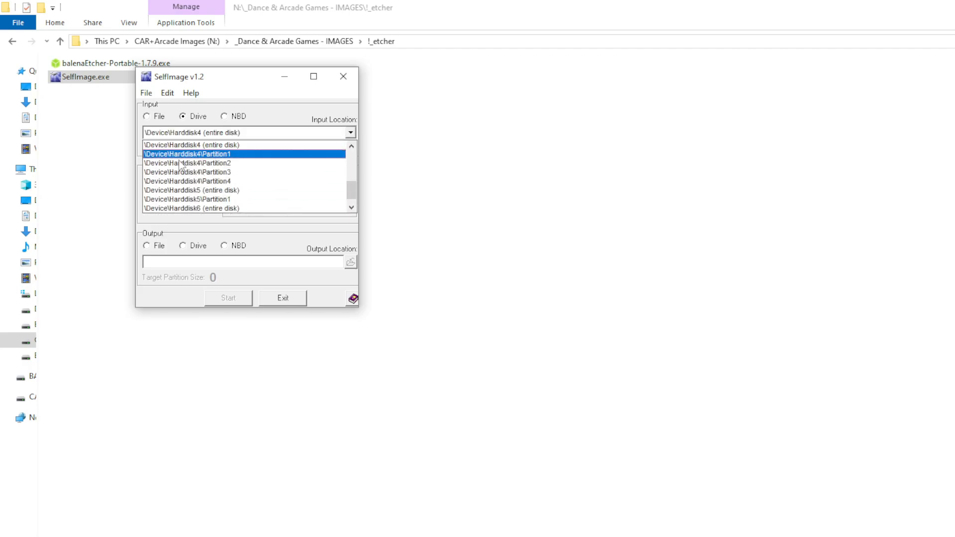
{"action": "left_click", "coordinate": [208, 146]}
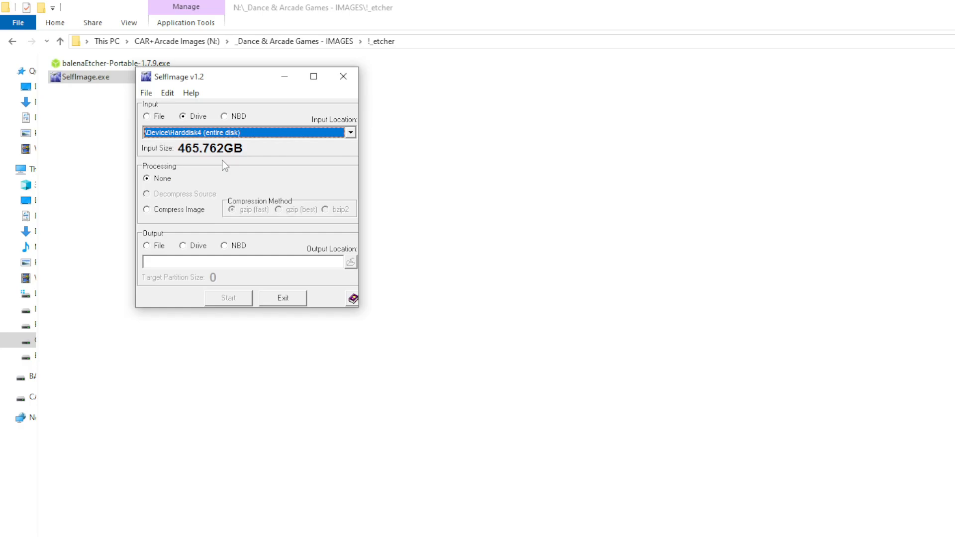
Step: Start imaging the disk with gzip (fast) compression to the file hdd500gb.img.gz in the Pump It Up NX V1.05 folder
{"action": "left_click", "coordinate": [176, 210]}
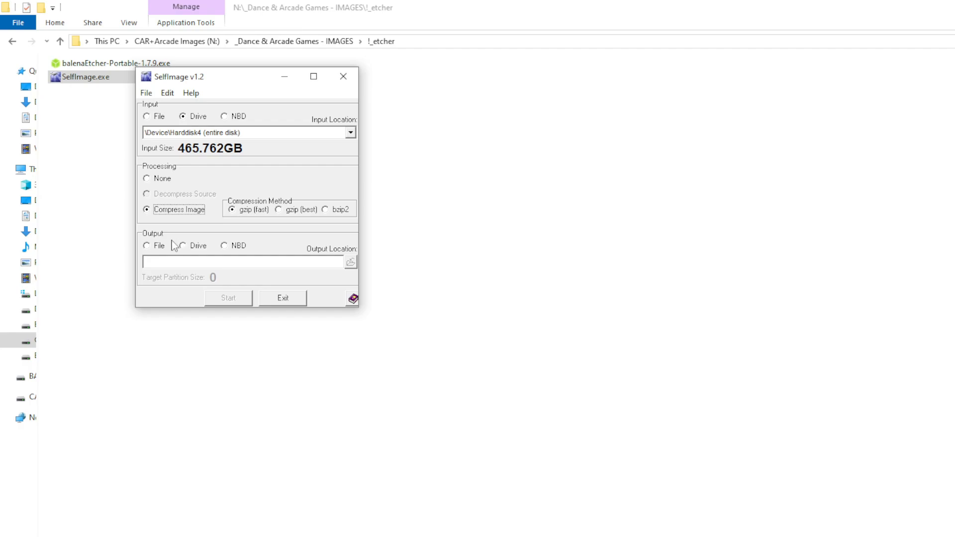
{"action": "left_click", "coordinate": [196, 251]}
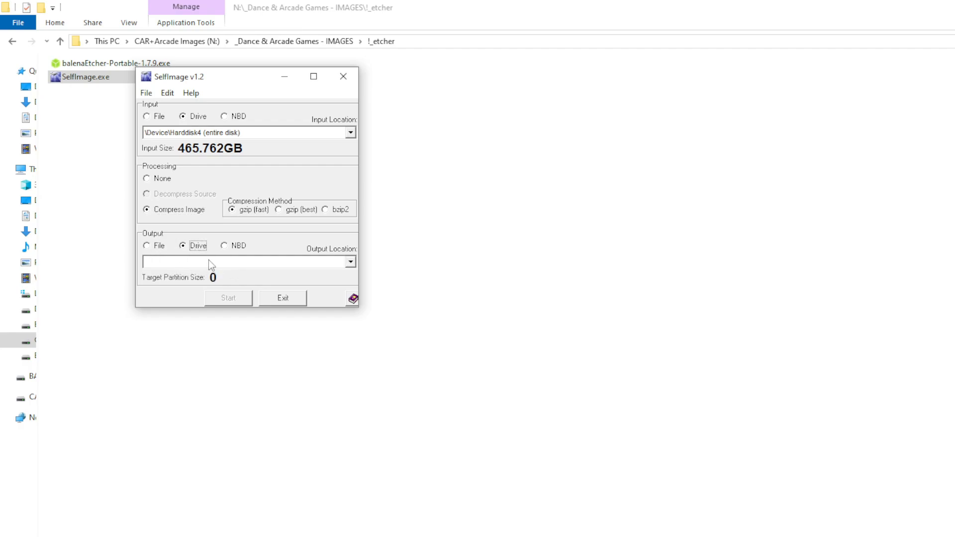
{"action": "left_click", "coordinate": [158, 250]}
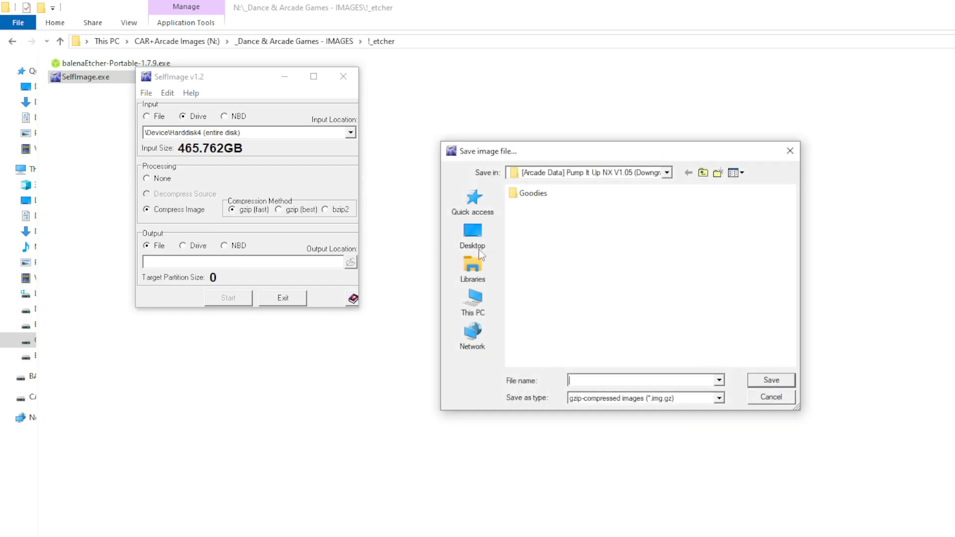
{"action": "left_click_drag", "start_coordinate": [576, 159], "coordinate": [251, 91]}
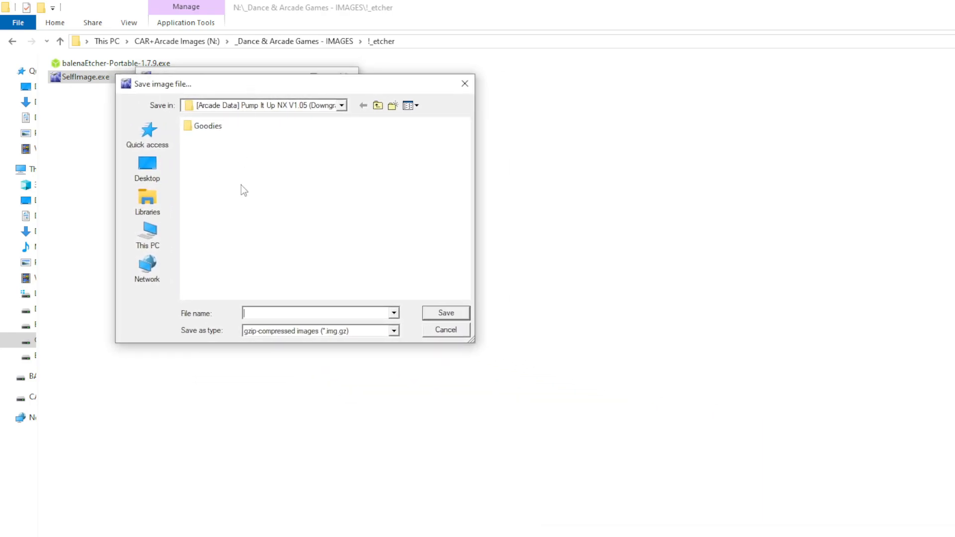
{"action": "left_click", "coordinate": [445, 317]}
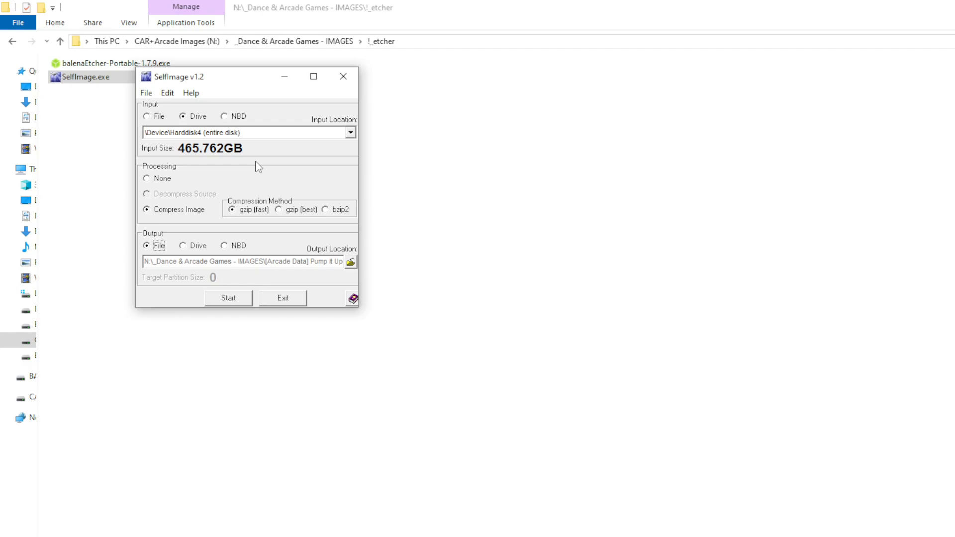
{"action": "left_click", "coordinate": [226, 299]}
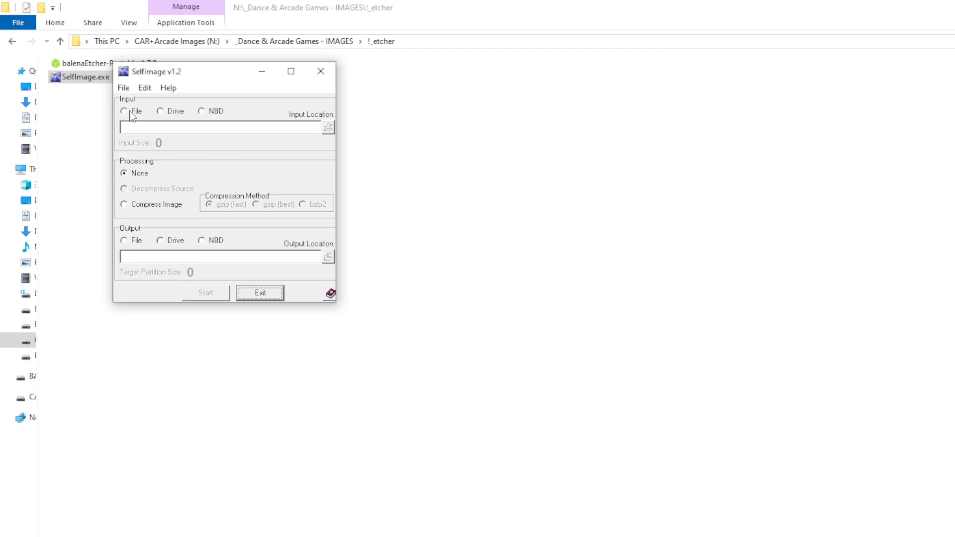
Step: Load the image file NX-NoDog-P.img from the Pump It Up NX V1.05 folder as the input
{"action": "left_click", "coordinate": [131, 113]}
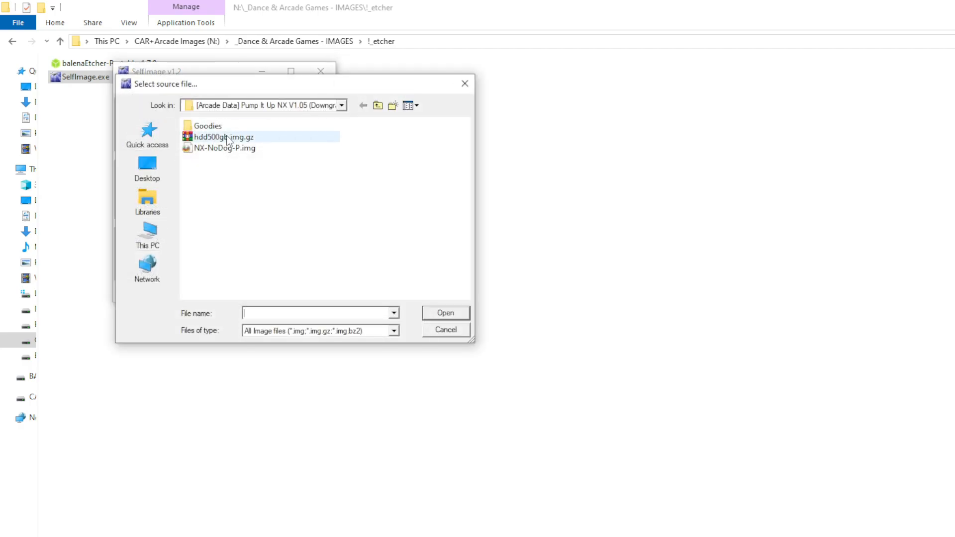
{"action": "left_click", "coordinate": [234, 150]}
{"action": "left_click", "coordinate": [217, 140]}
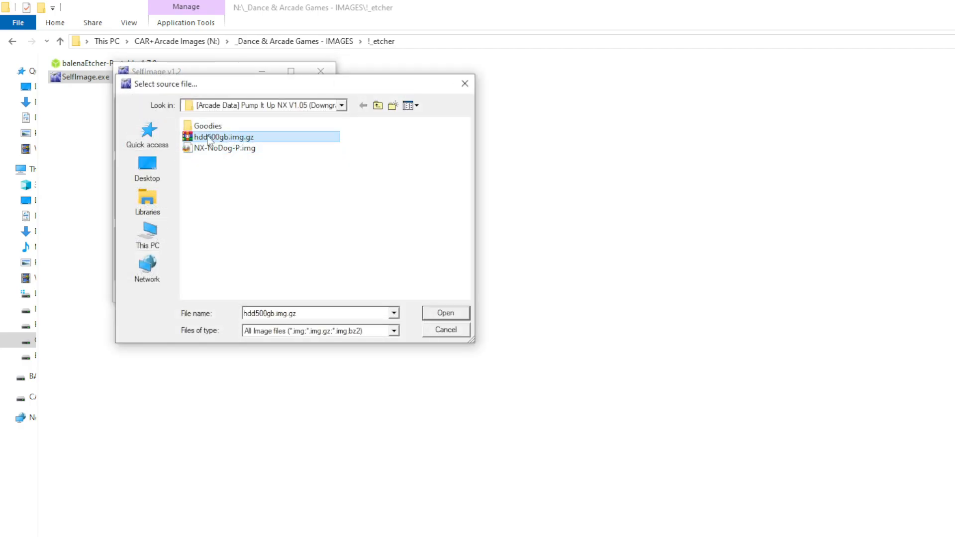
{"action": "left_click", "coordinate": [225, 151]}
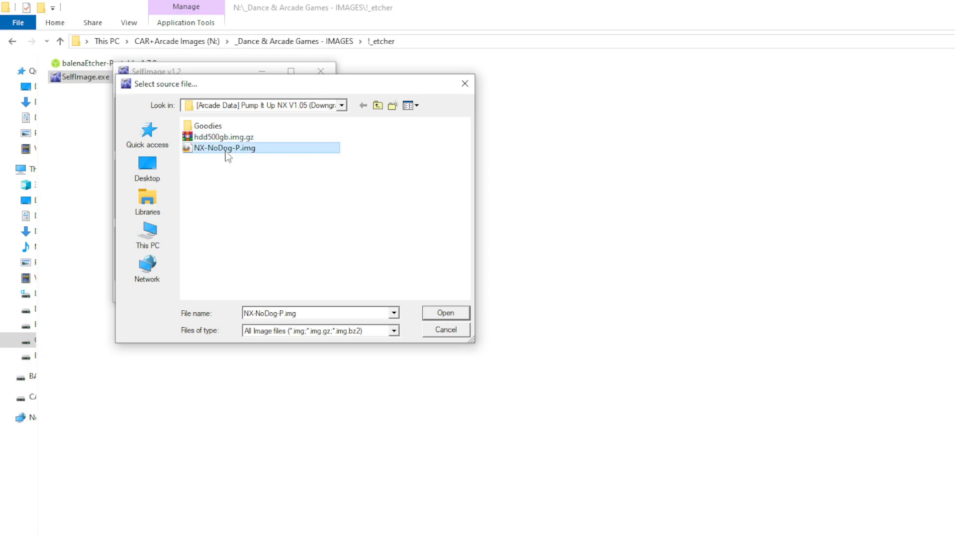
{"action": "double_click", "coordinate": [237, 151]}
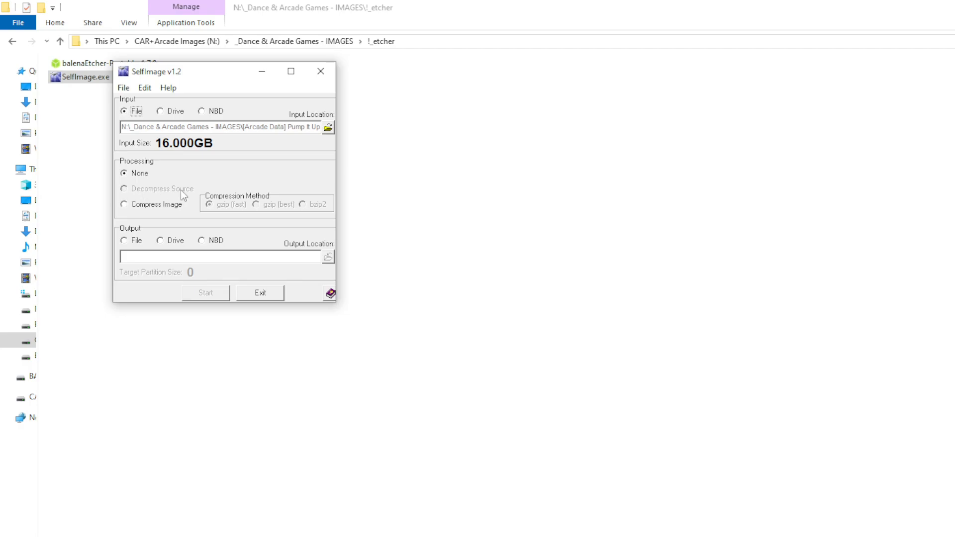
Step: Set the output to the drive \Device\Harddisk1 (entire disk) and close SelfImage without starting the write
{"action": "left_click", "coordinate": [174, 242]}
{"action": "left_click", "coordinate": [328, 256]}
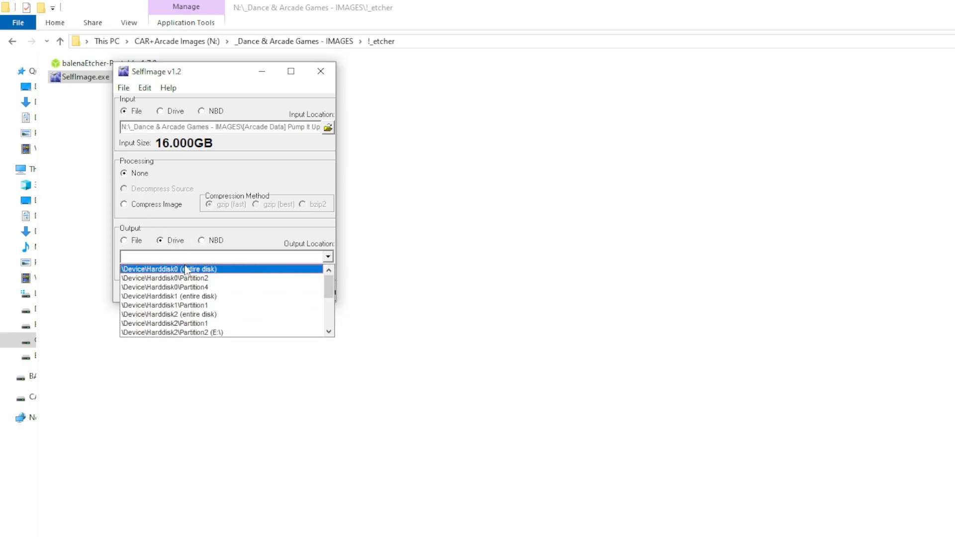
{"action": "left_click", "coordinate": [193, 296]}
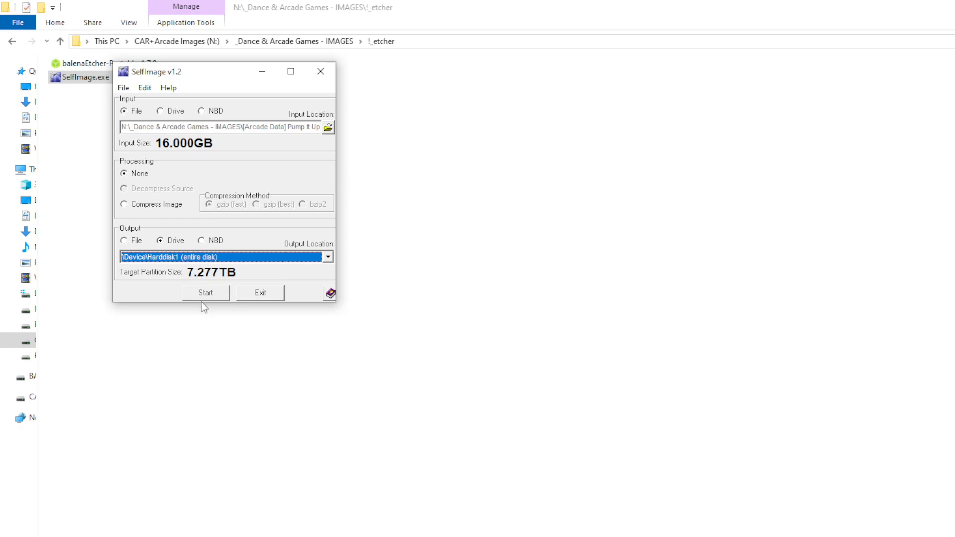
{"action": "left_click", "coordinate": [321, 72]}
Step: Switch to balenaEtcher and choose the 1.02 TB SPCC USB drive as the target for cloning the 500 GB Samsung SSD
{"action": "left_click_drag", "start_coordinate": [143, 134], "coordinate": [99, 66]}
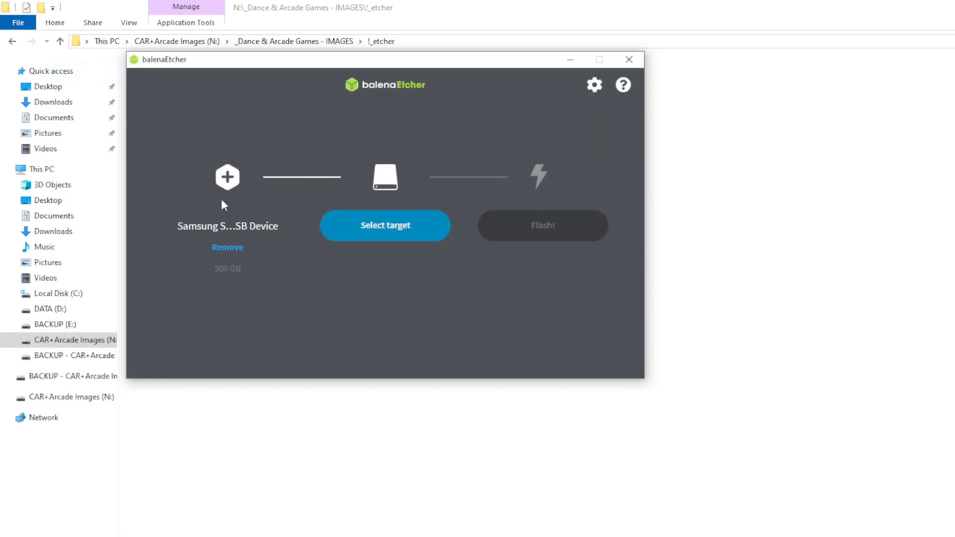
{"action": "left_click", "coordinate": [365, 230]}
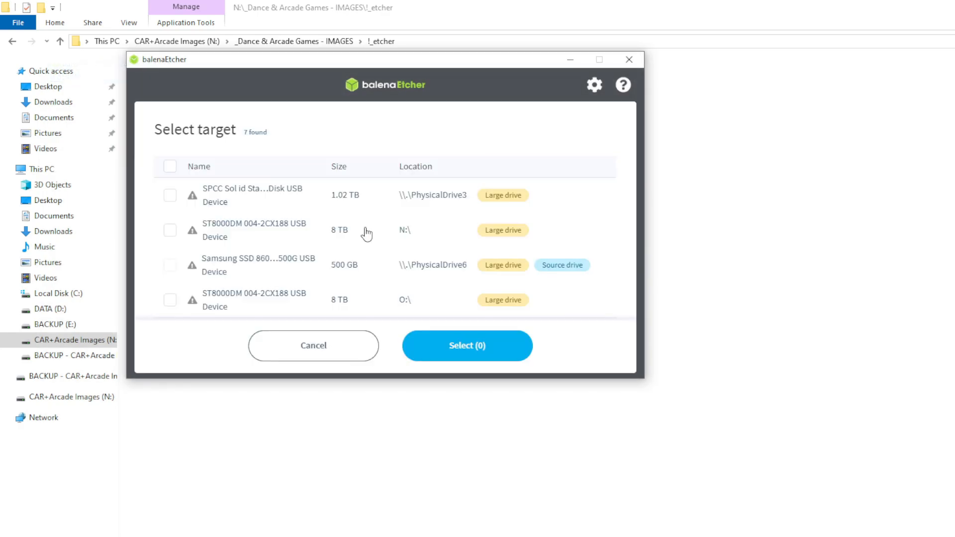
{"action": "left_click", "coordinate": [217, 197]}
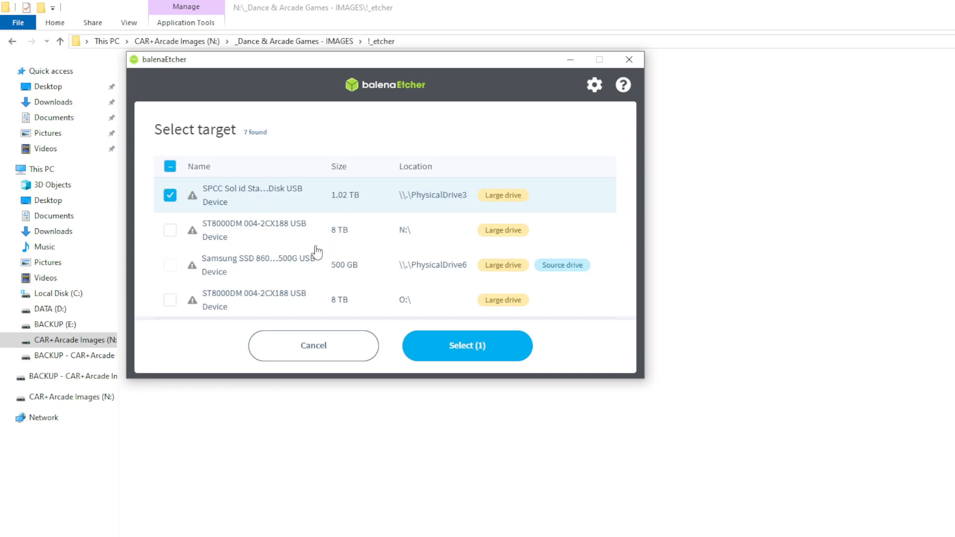
{"action": "scroll", "coordinate": [315, 250], "scroll_direction": "down", "scroll_amount": 1}
{"action": "left_click", "coordinate": [211, 305]}
{"action": "scroll", "coordinate": [341, 266], "scroll_direction": "down", "scroll_amount": 1}
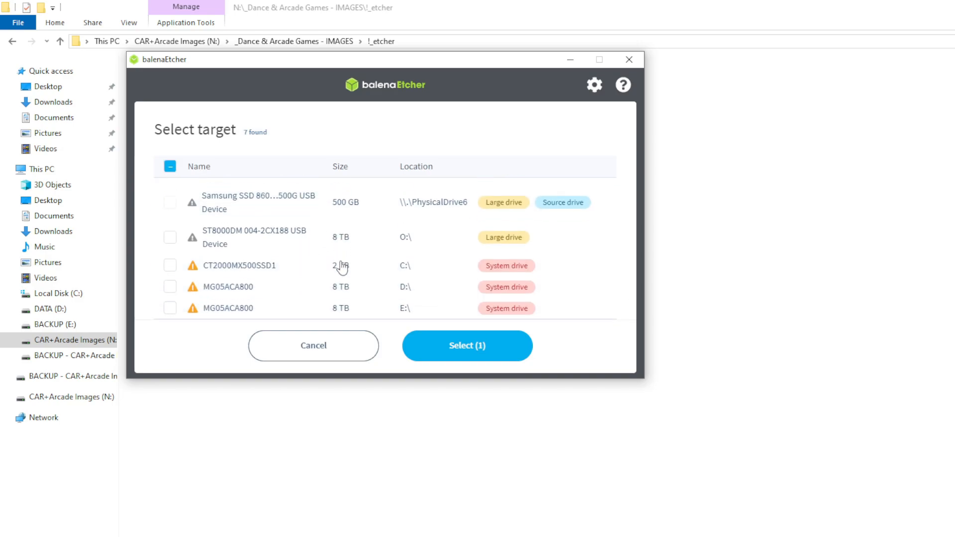
{"action": "scroll", "coordinate": [338, 268], "scroll_direction": "up", "scroll_amount": 2}
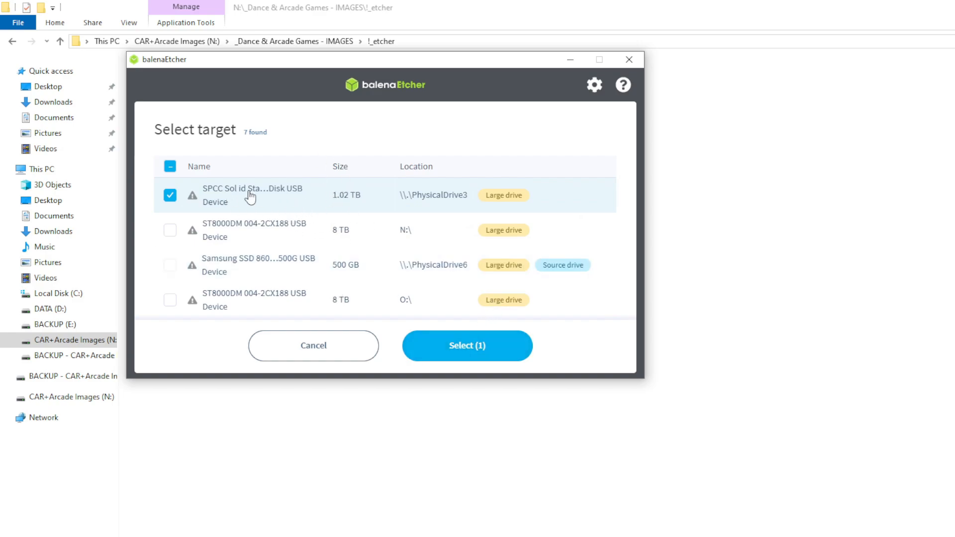
{"action": "left_click", "coordinate": [470, 344]}
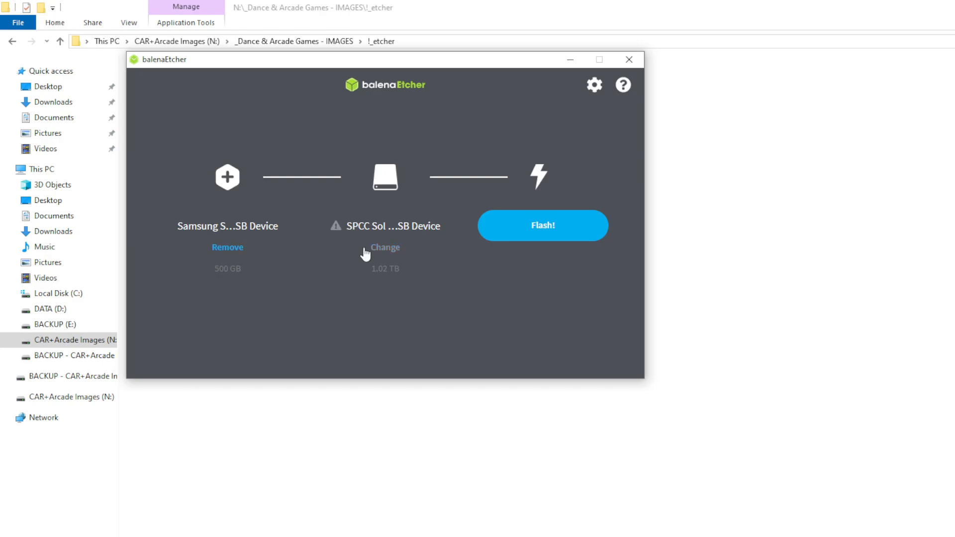
Step: Start flashing the Samsung drive to the SPCC drive and confirm erasing the large target drive
{"action": "left_click", "coordinate": [555, 223]}
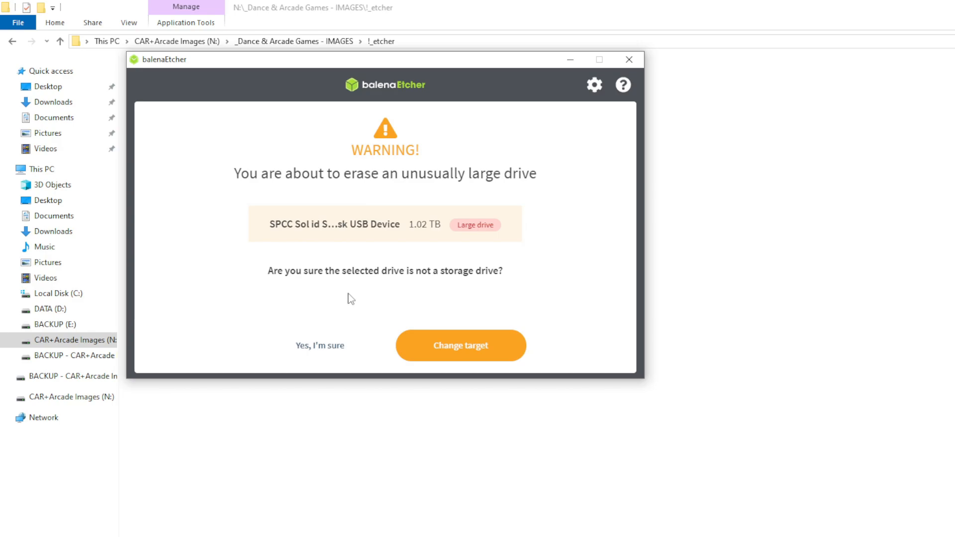
{"action": "left_click", "coordinate": [315, 348]}
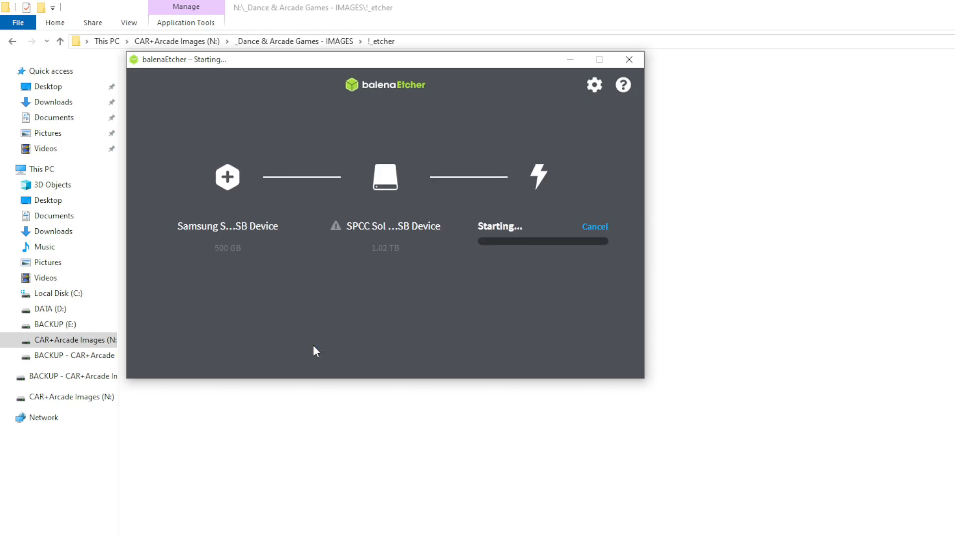
{"action": "left_click_drag", "start_coordinate": [421, 59], "coordinate": [352, 40]}
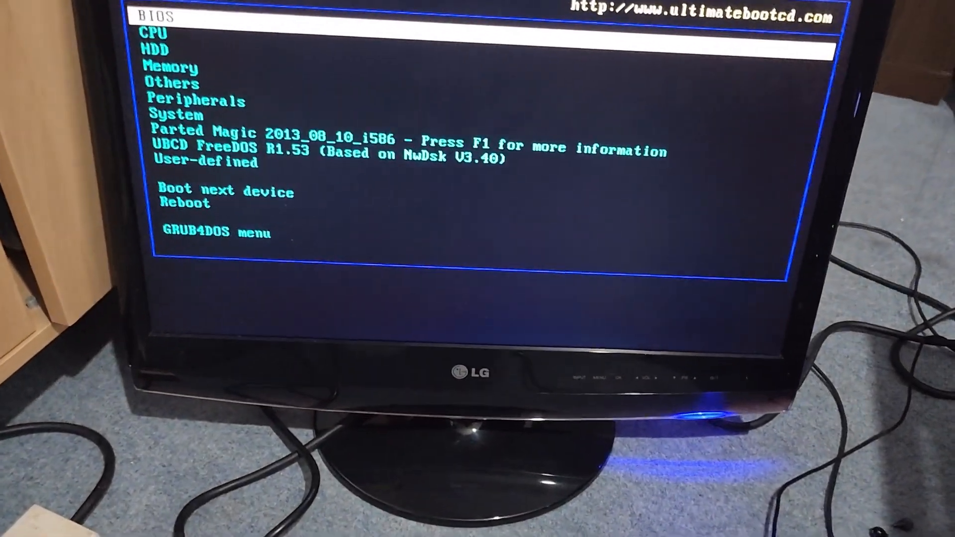
{"action": "key", "text": "Down"}
{"action": "key", "text": "Down"}
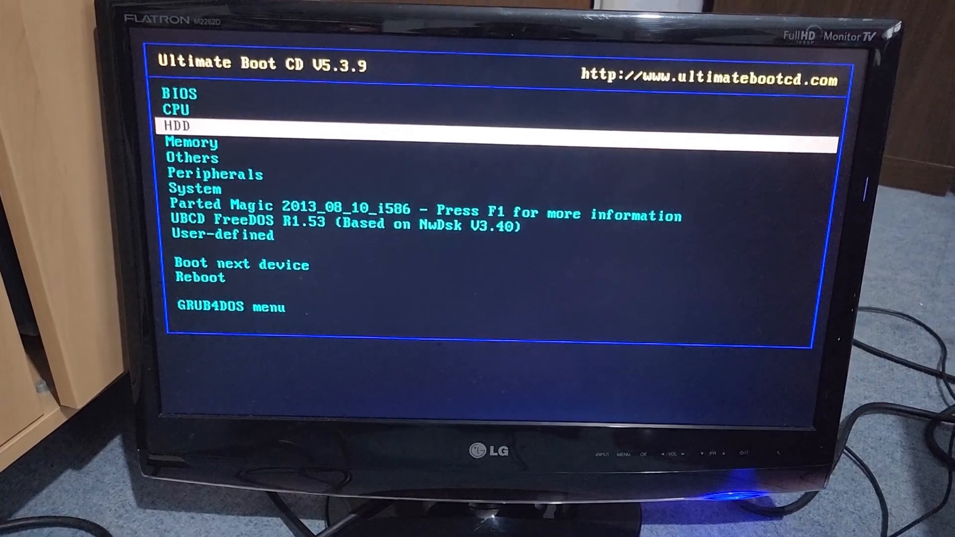
{"action": "key", "text": "Return"}
{"action": "key", "text": "Down"}
{"action": "key", "text": "Down"}
{"action": "key", "text": "Down"}
{"action": "key", "text": "Down"}
{"action": "key", "text": "Down"}
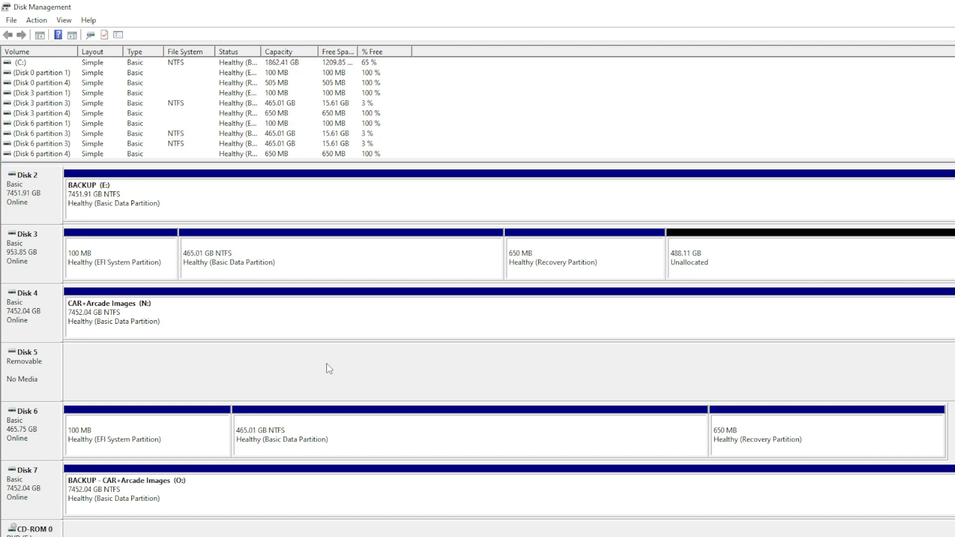
Step: Run diskmgmt.msc to launch another Disk Management window and close that extra window
{"action": "key", "text": "super+r"}
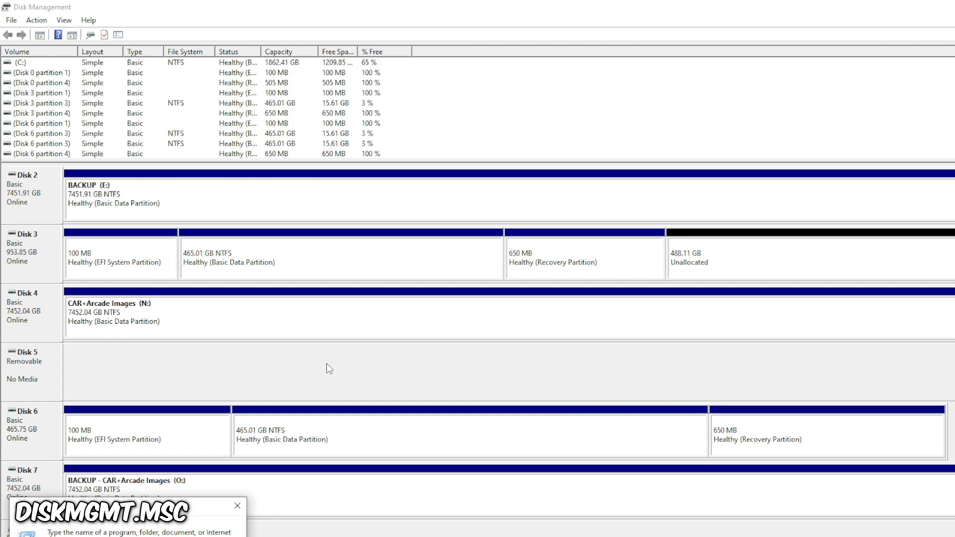
{"action": "key", "text": "Return"}
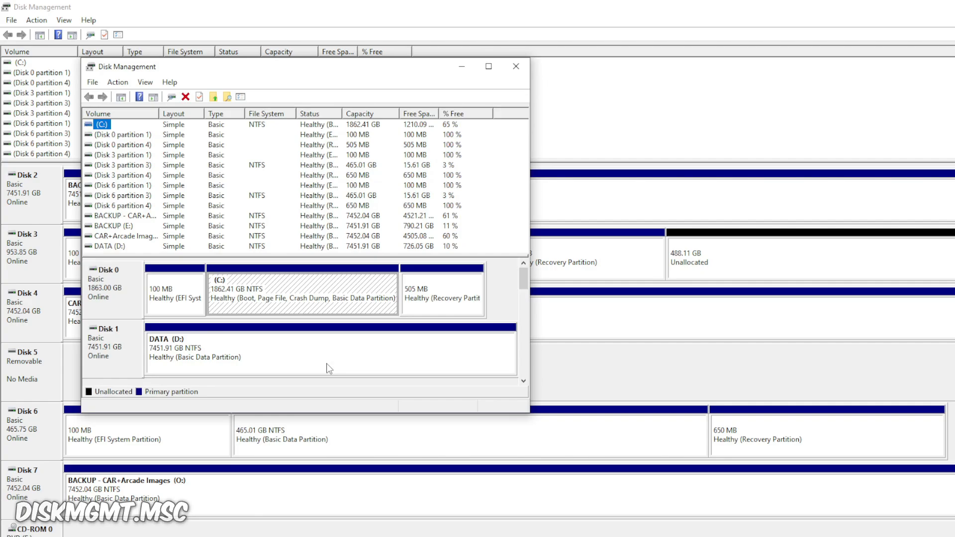
{"action": "left_click", "coordinate": [516, 76]}
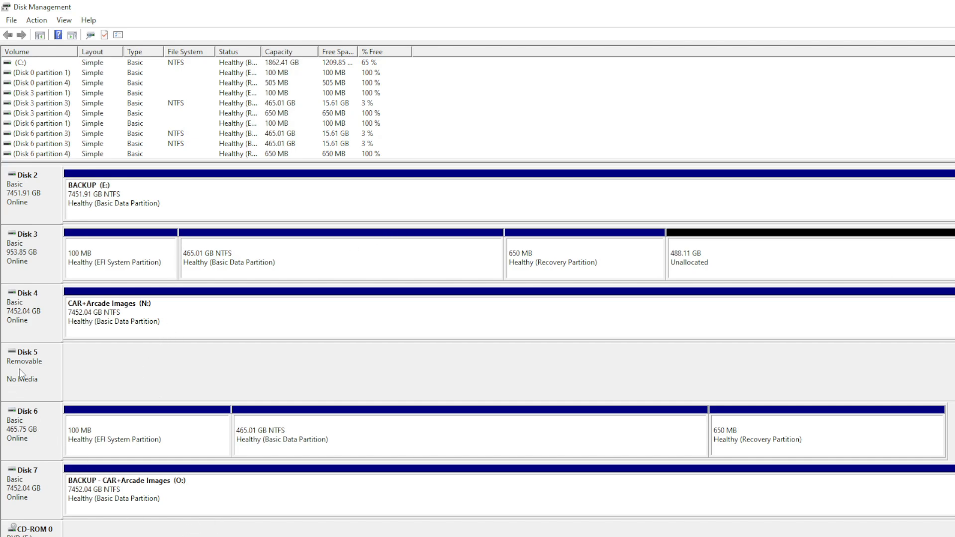
Step: Examine the EFI, data and recovery partitions of the source drive, Disk 6, and locate the clone, Disk 3
{"action": "left_click", "coordinate": [22, 432]}
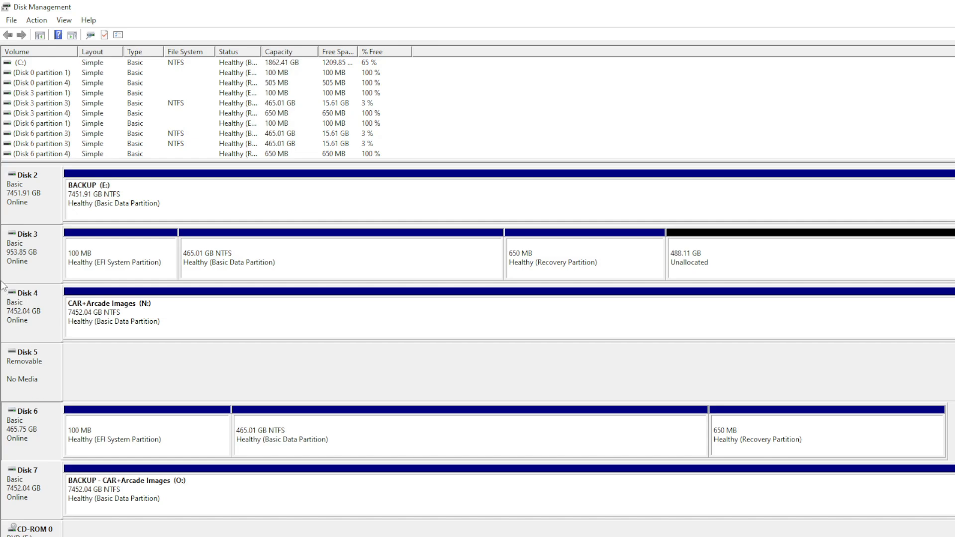
{"action": "left_click", "coordinate": [45, 254]}
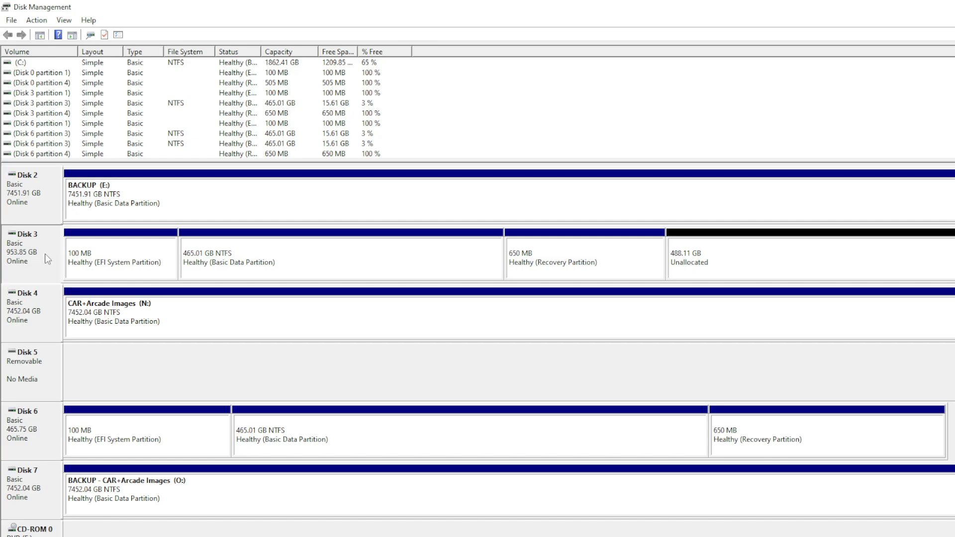
{"action": "left_click", "coordinate": [32, 432]}
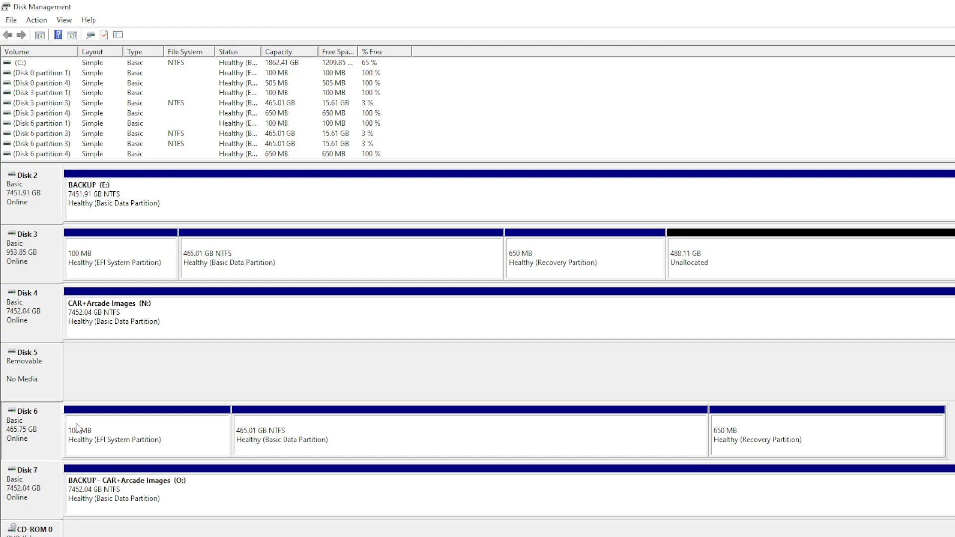
{"action": "left_click", "coordinate": [172, 428]}
{"action": "left_click", "coordinate": [343, 424]}
{"action": "left_click", "coordinate": [733, 433]}
{"action": "left_click", "coordinate": [201, 437]}
{"action": "left_click", "coordinate": [335, 434]}
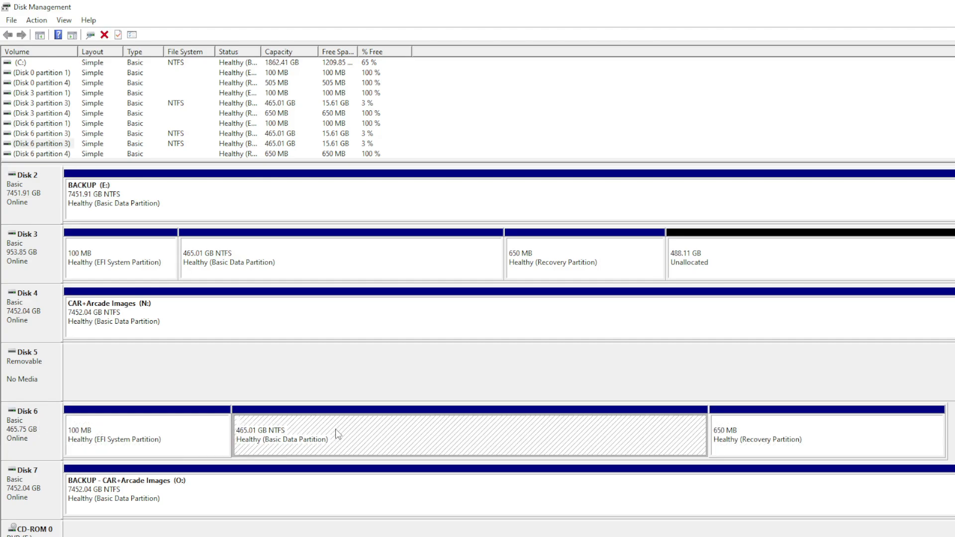
{"action": "left_click", "coordinate": [784, 436]}
{"action": "left_click", "coordinate": [124, 438]}
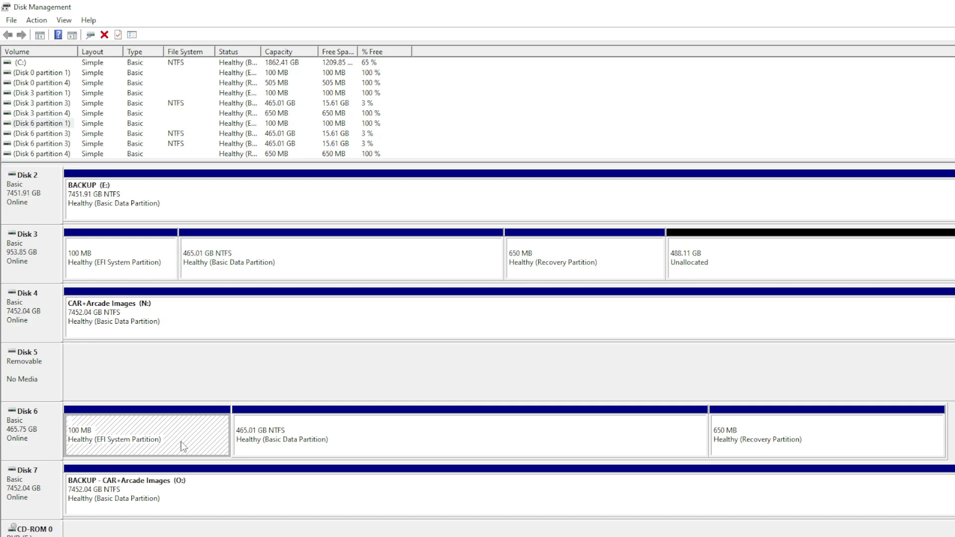
{"action": "left_click", "coordinate": [310, 433]}
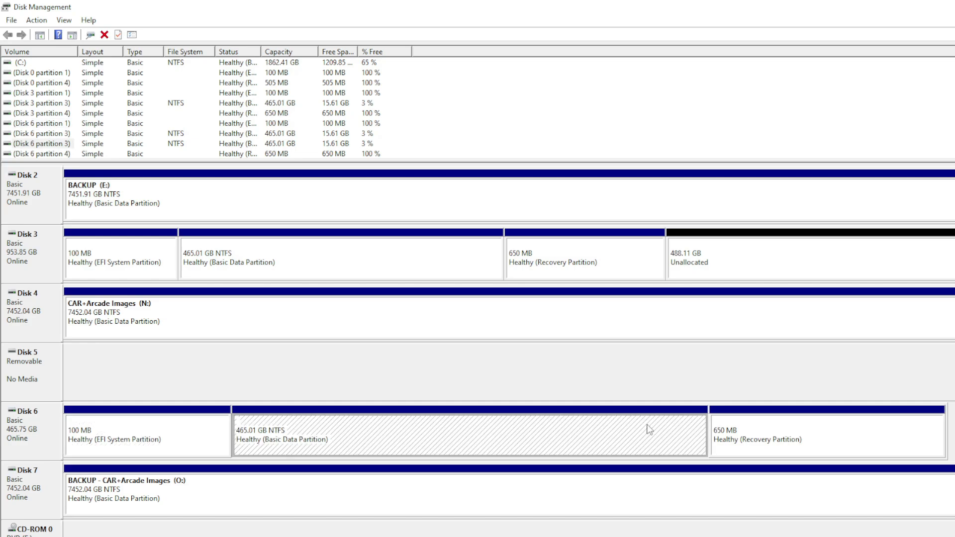
{"action": "left_click", "coordinate": [766, 439]}
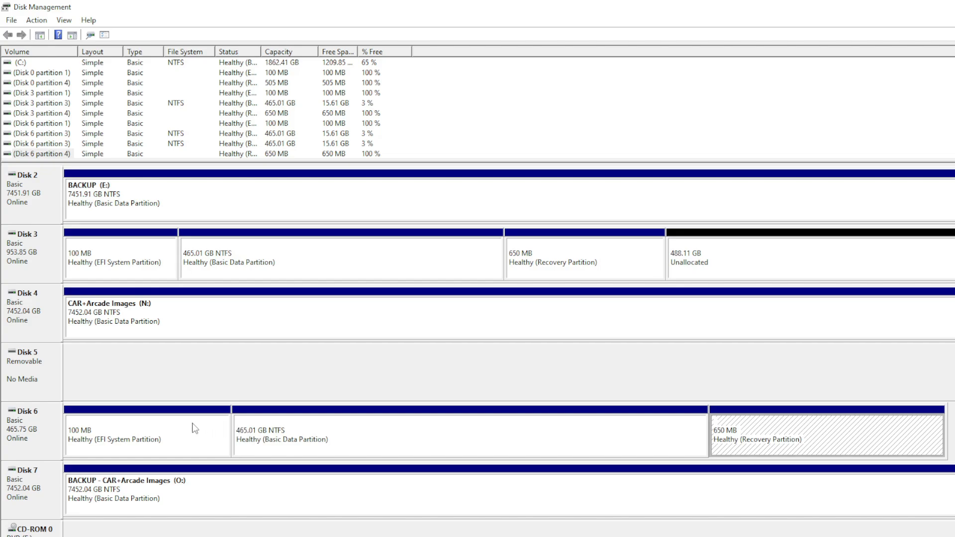
{"action": "left_click", "coordinate": [287, 431]}
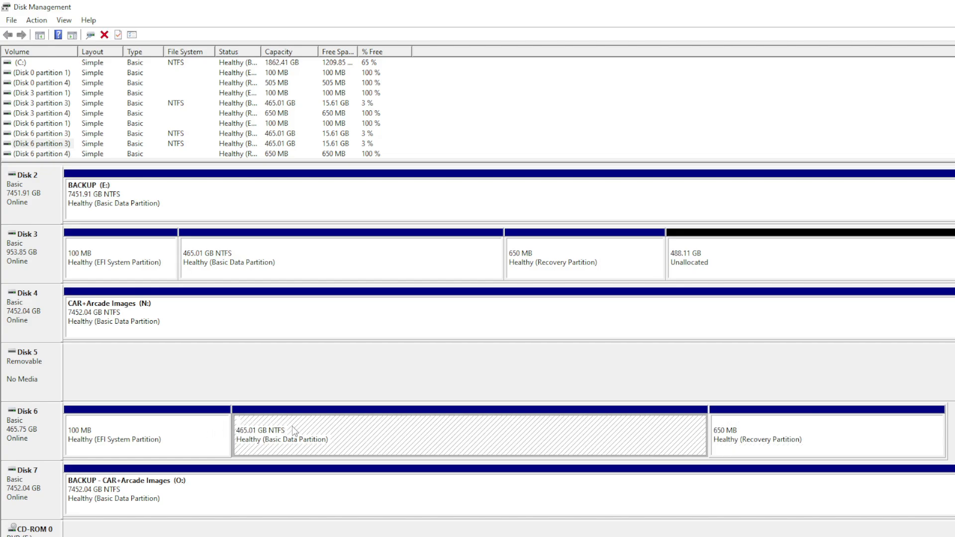
{"action": "left_click", "coordinate": [178, 431]}
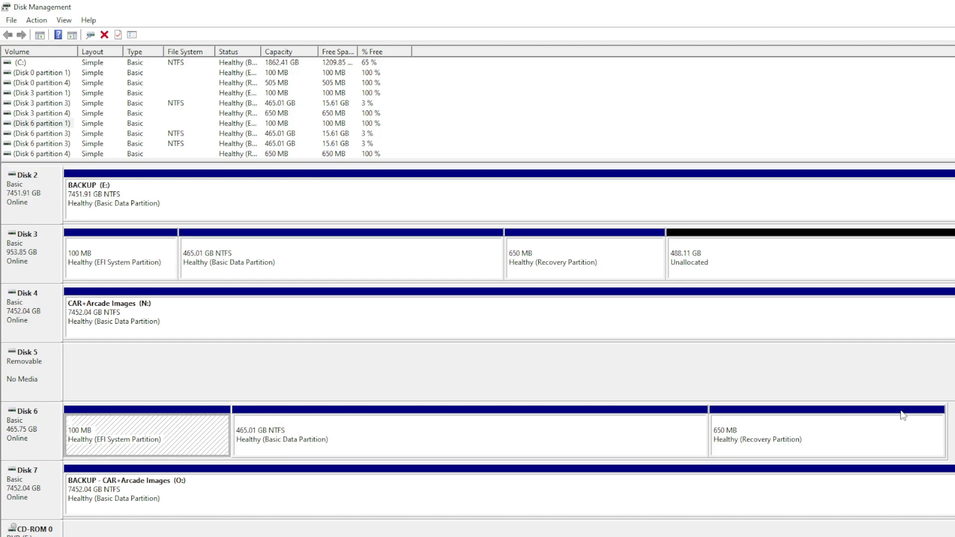
{"action": "left_click", "coordinate": [623, 435]}
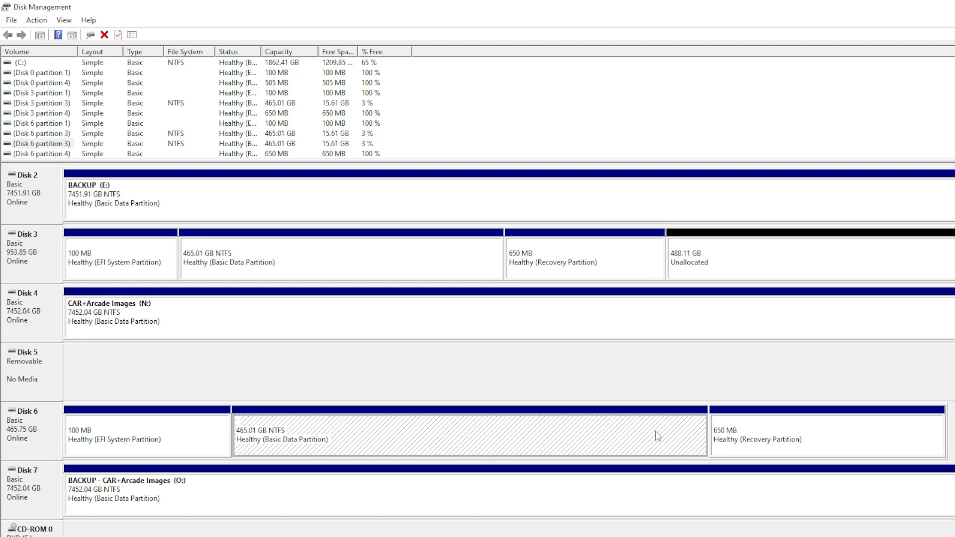
{"action": "left_click", "coordinate": [796, 435]}
{"action": "left_click", "coordinate": [514, 438]}
{"action": "left_click", "coordinate": [171, 437]}
{"action": "left_click", "coordinate": [354, 437]}
{"action": "left_click", "coordinate": [765, 430]}
{"action": "left_click", "coordinate": [174, 438]}
{"action": "left_click", "coordinate": [298, 439]}
{"action": "left_click", "coordinate": [744, 429]}
{"action": "left_click", "coordinate": [460, 437]}
{"action": "left_click", "coordinate": [143, 448]}
{"action": "left_click", "coordinate": [307, 432]}
Step: Compare the partitions and unallocated space of the cloned Disk 3 with the partition layout of Disk 6
{"action": "left_click", "coordinate": [25, 257]}
{"action": "left_click", "coordinate": [149, 264]}
{"action": "left_click", "coordinate": [89, 443]}
{"action": "left_click", "coordinate": [89, 267]}
{"action": "left_click", "coordinate": [286, 267]}
{"action": "left_click", "coordinate": [307, 438]}
{"action": "left_click", "coordinate": [398, 267]}
{"action": "left_click", "coordinate": [581, 267]}
{"action": "left_click", "coordinate": [781, 453]}
{"action": "left_click", "coordinate": [580, 266]}
{"action": "left_click", "coordinate": [736, 265]}
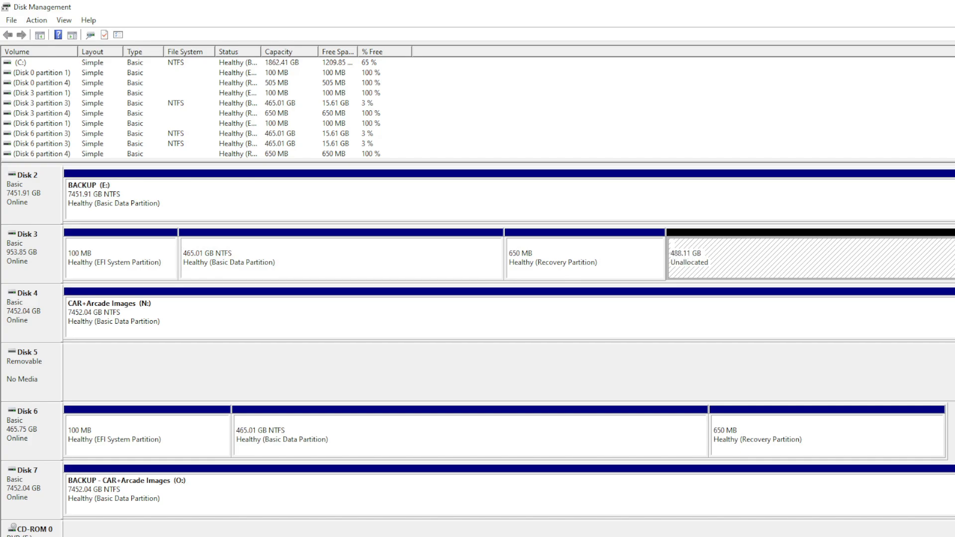
{"action": "left_click", "coordinate": [661, 435]}
{"action": "left_click", "coordinate": [814, 436]}
{"action": "left_click", "coordinate": [706, 266]}
{"action": "left_click", "coordinate": [438, 251]}
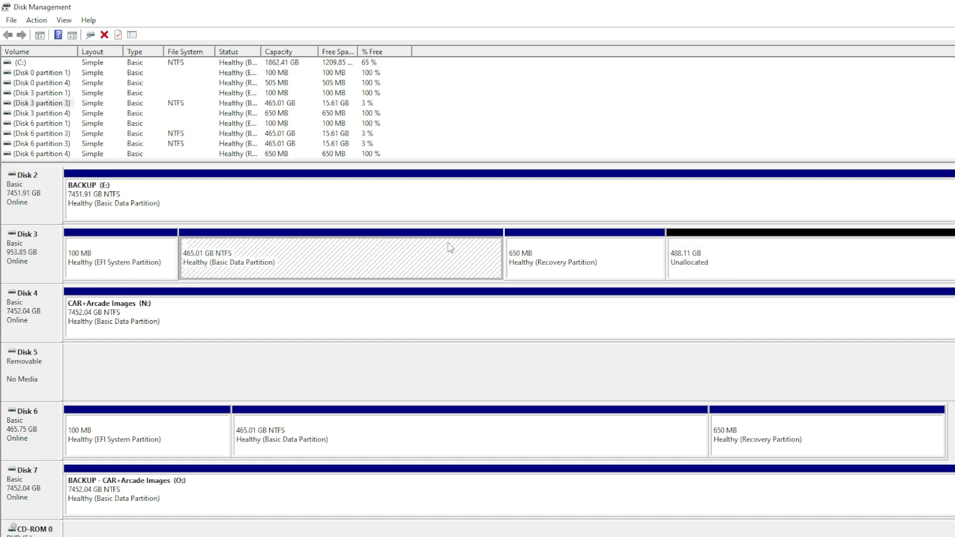
{"action": "left_click", "coordinate": [748, 253]}
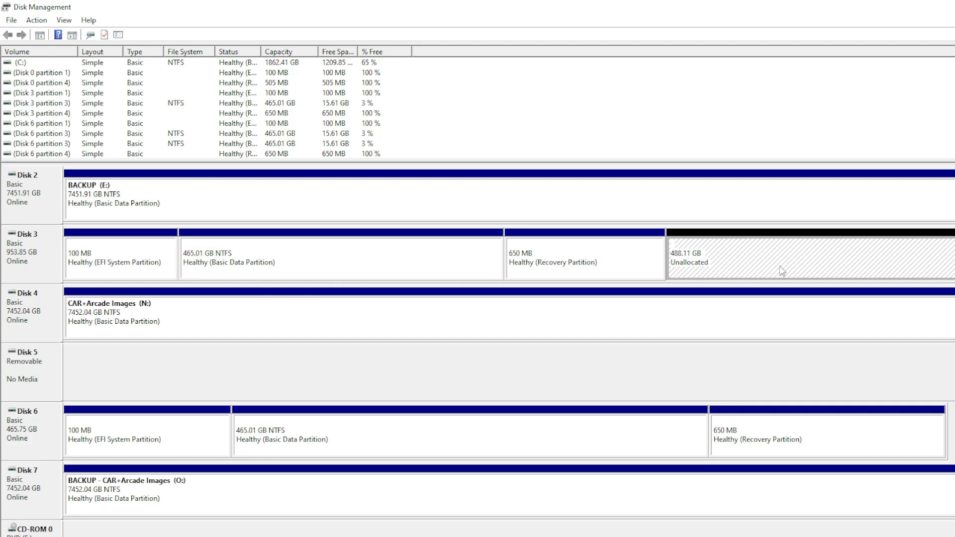
{"action": "left_click", "coordinate": [404, 257]}
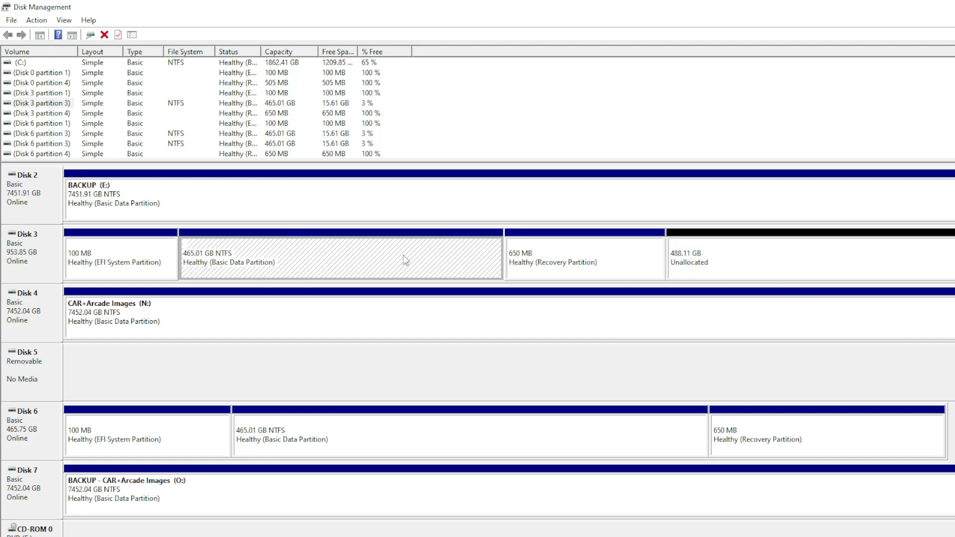
Step: Try to extend the basic data partition on Disk 3 by 499822 MB, declining the conversion to a dynamic disk
{"action": "right_click", "coordinate": [323, 252]}
{"action": "left_click", "coordinate": [374, 329]}
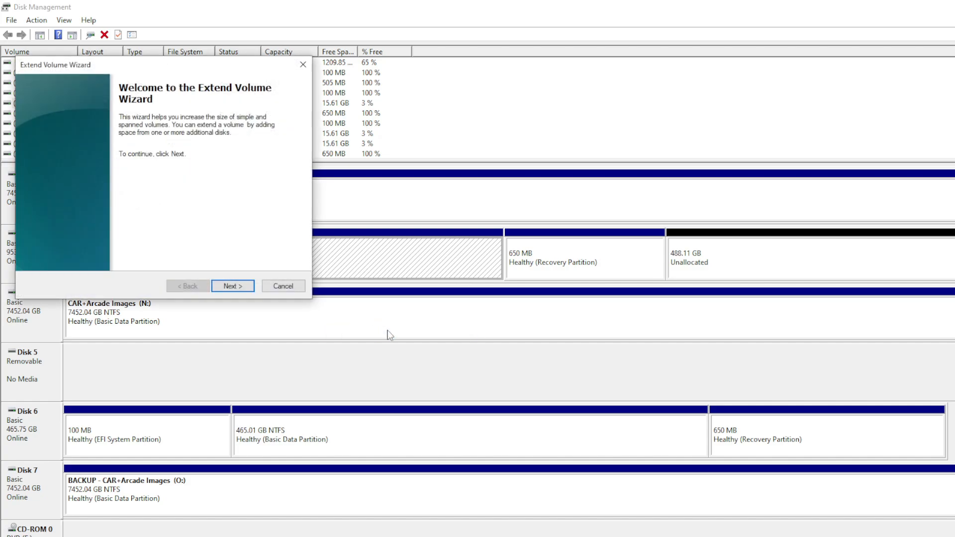
{"action": "left_click", "coordinate": [245, 287]}
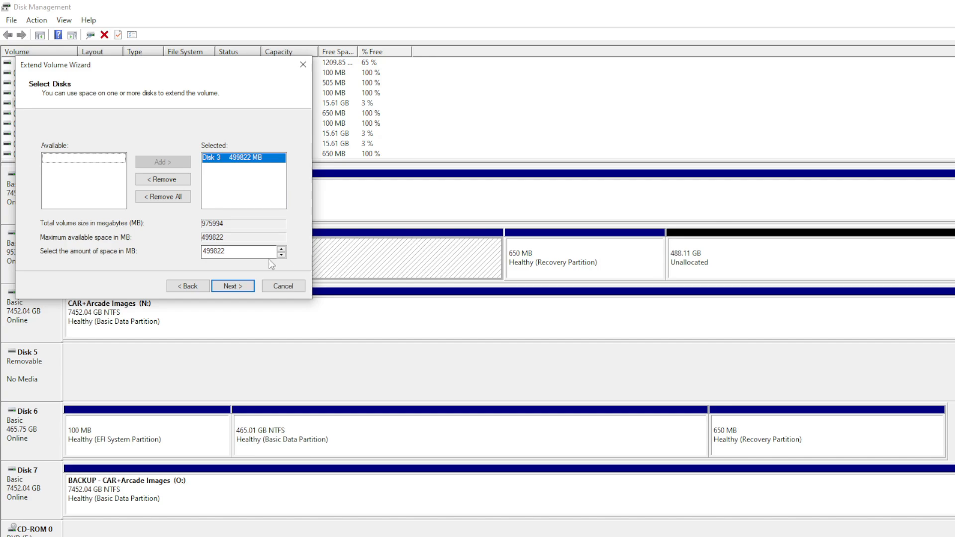
{"action": "left_click", "coordinate": [237, 288]}
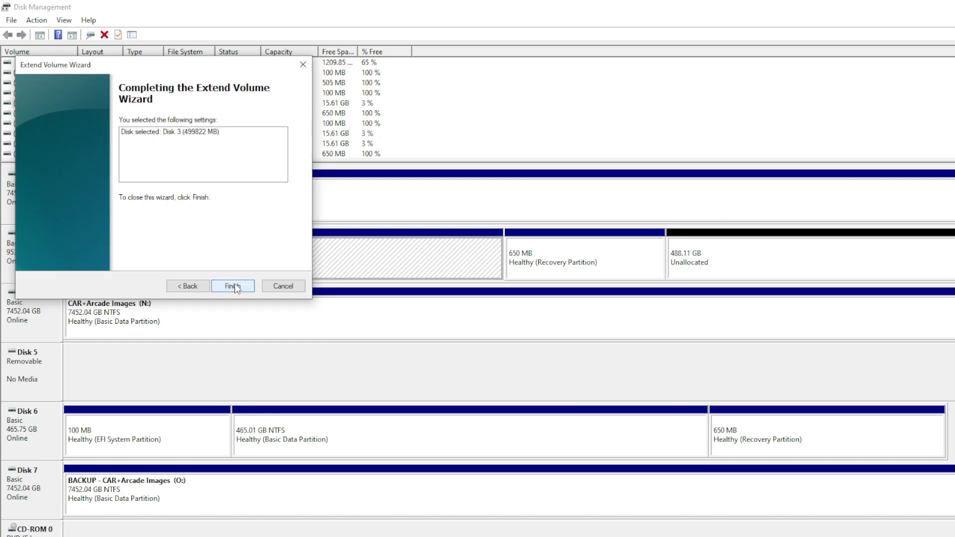
{"action": "left_click", "coordinate": [233, 286]}
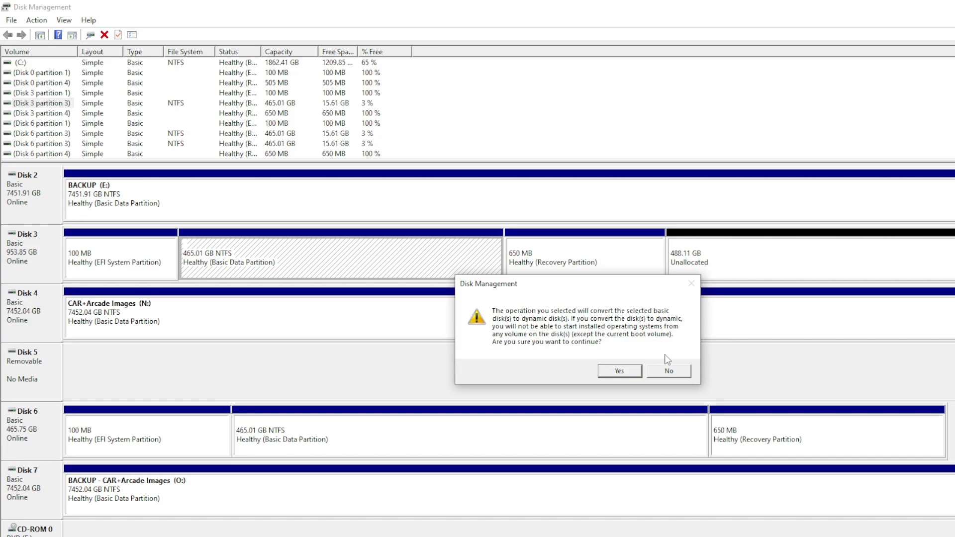
{"action": "left_click", "coordinate": [669, 370]}
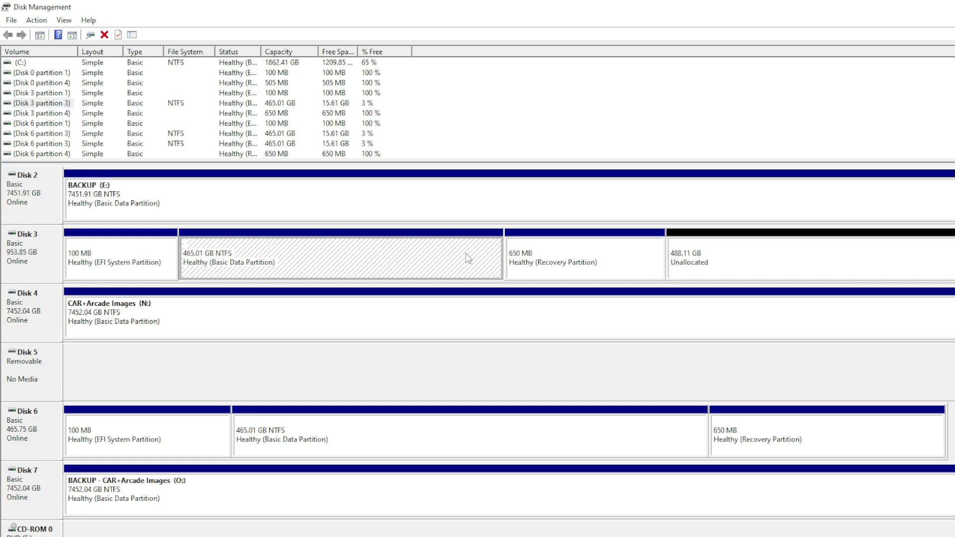
Step: Examine the unallocated space on Disk 3 and the recovery partition that separates it from the data partition
{"action": "left_click", "coordinate": [691, 259]}
{"action": "left_click", "coordinate": [438, 259]}
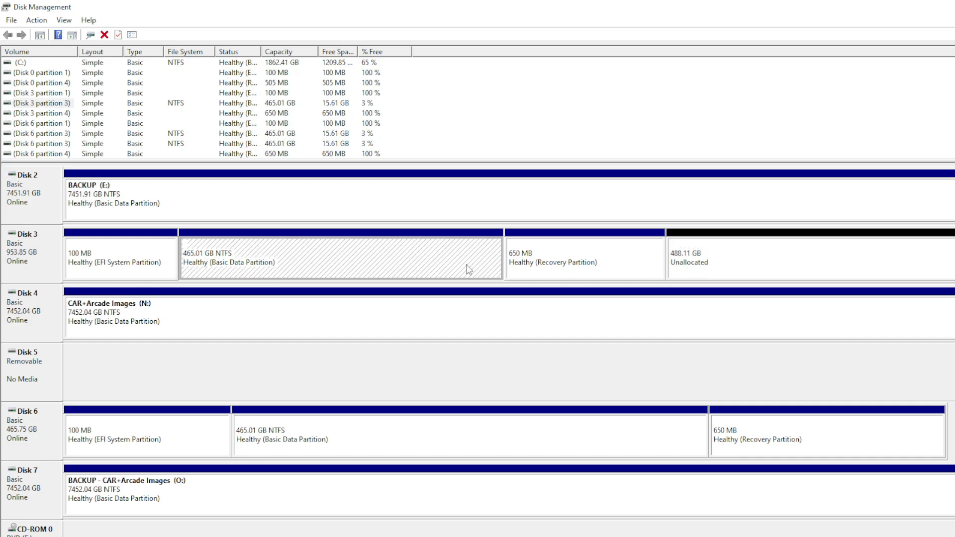
{"action": "left_click", "coordinate": [583, 253]}
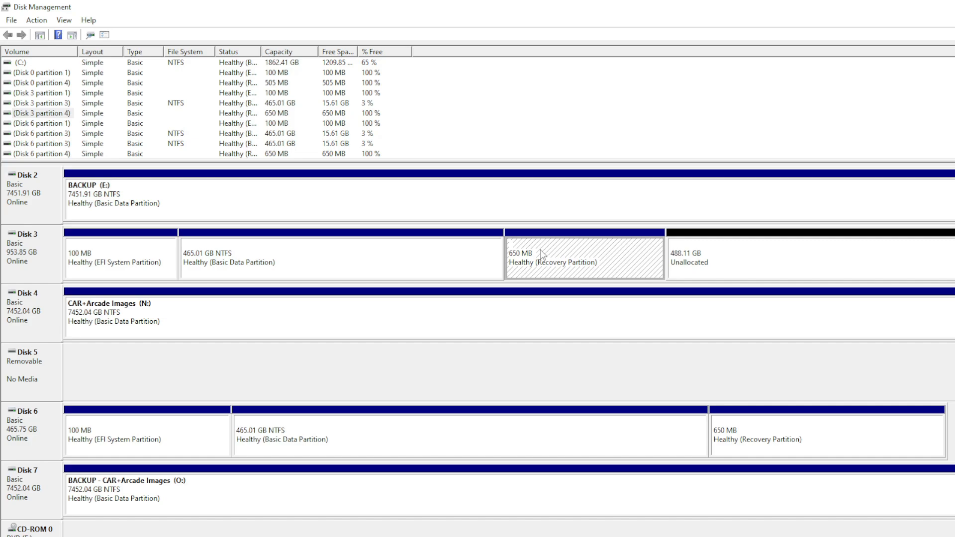
Step: Examine the basic data and EFI system partitions of the cloned Disk 3
{"action": "left_click", "coordinate": [277, 261]}
{"action": "left_click", "coordinate": [158, 257]}
{"action": "left_click", "coordinate": [298, 257]}
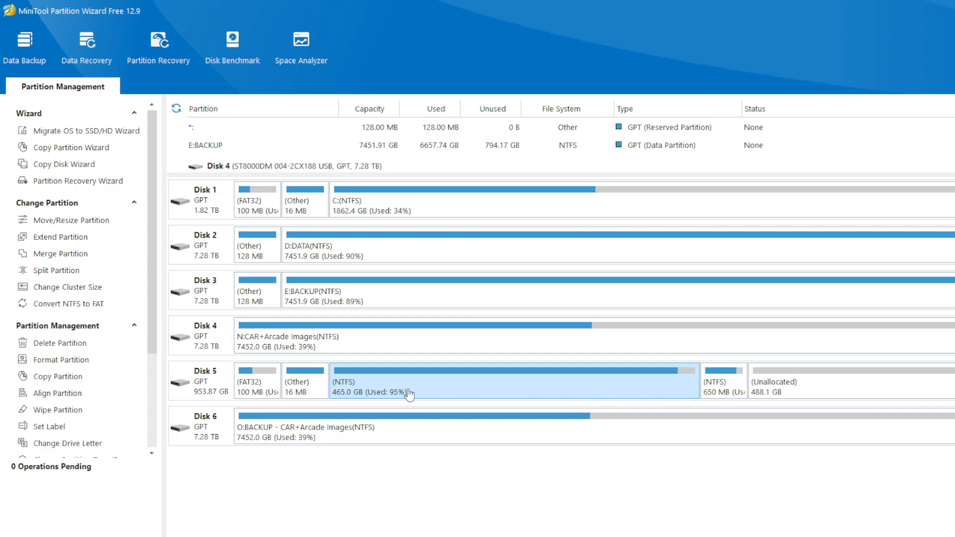
Step: Switch to MiniTool Partition Wizard and examine the unallocated space, data partition and recovery partition on the cloned Disk 5
{"action": "left_click", "coordinate": [801, 387]}
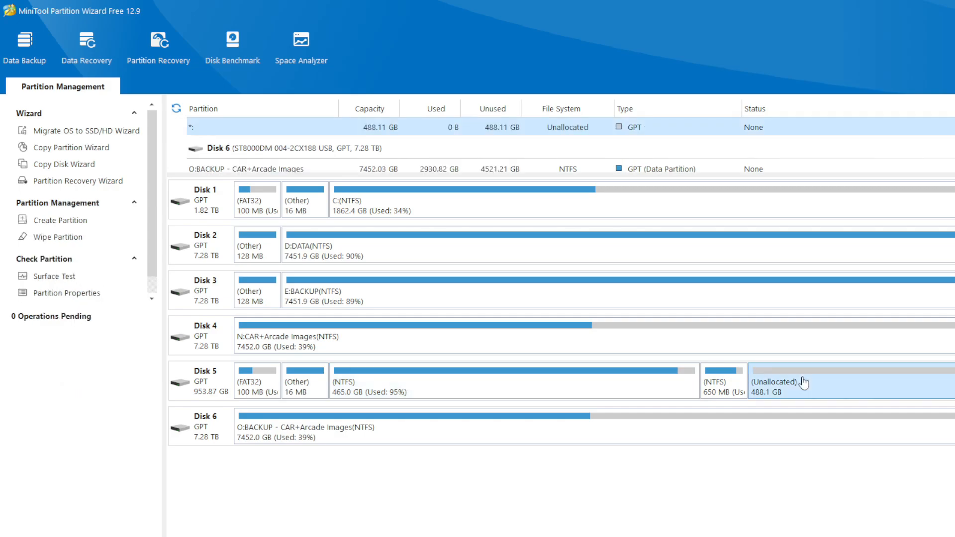
{"action": "left_click", "coordinate": [592, 382]}
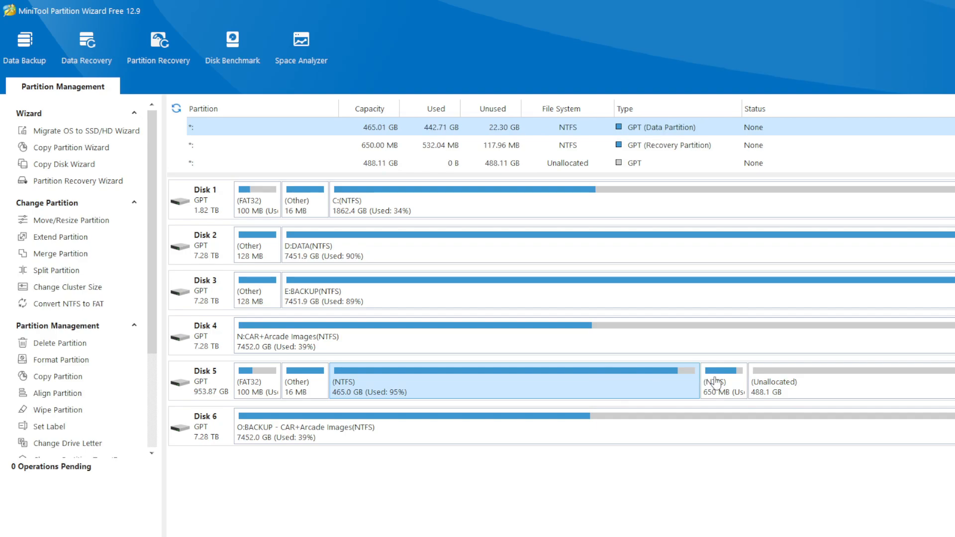
{"action": "left_click", "coordinate": [728, 391]}
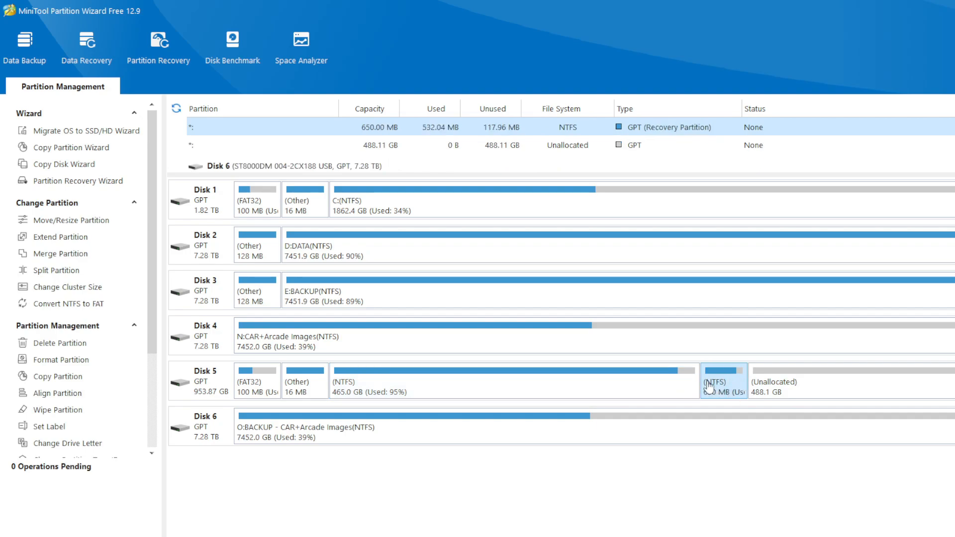
Step: Extend the 465 GB NTFS data partition on Disk 5 with all 488.11 GB of the unallocated space
{"action": "left_click", "coordinate": [622, 386]}
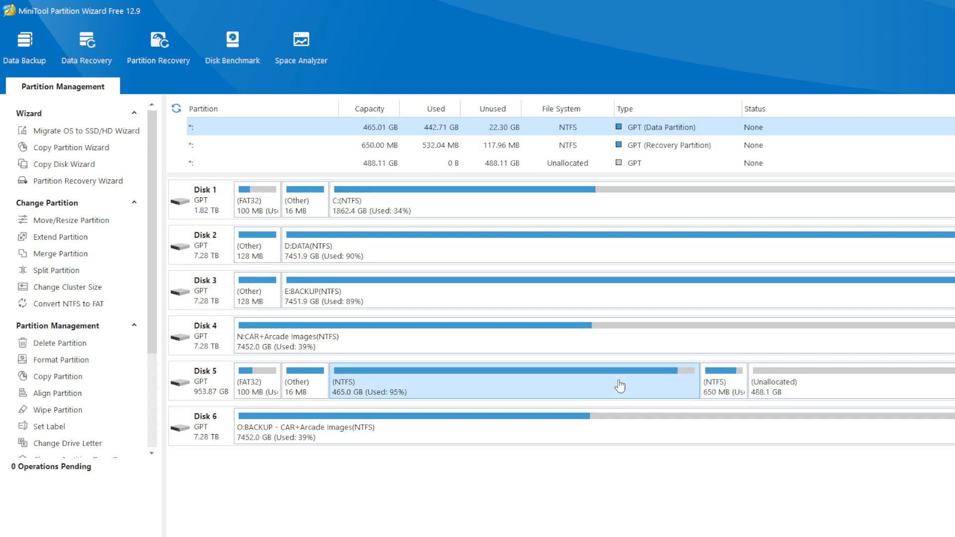
{"action": "right_click", "coordinate": [467, 391]}
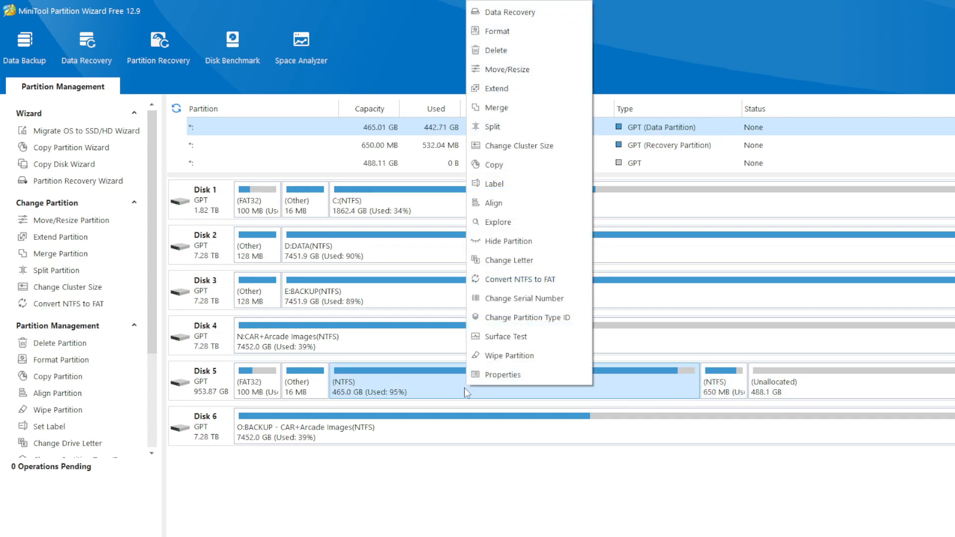
{"action": "left_click", "coordinate": [497, 88]}
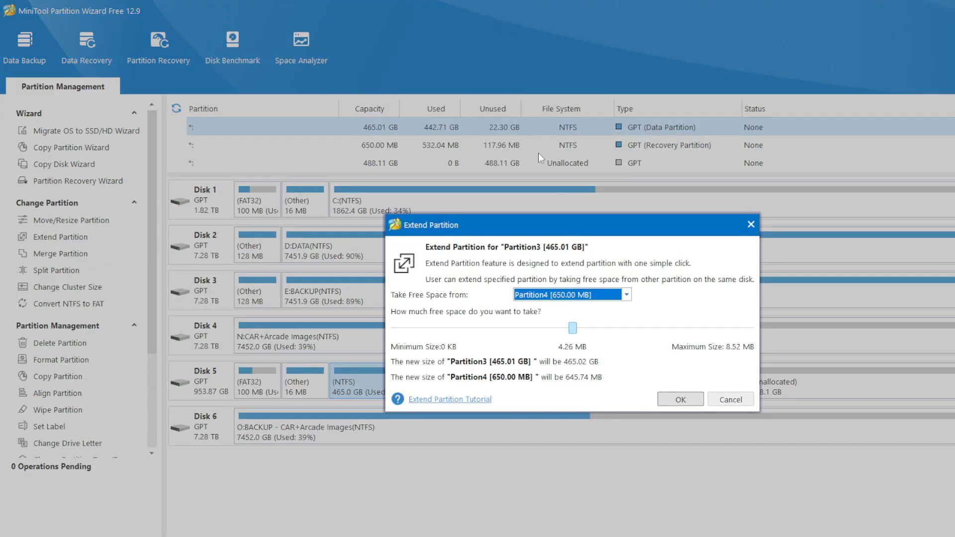
{"action": "left_click", "coordinate": [561, 296]}
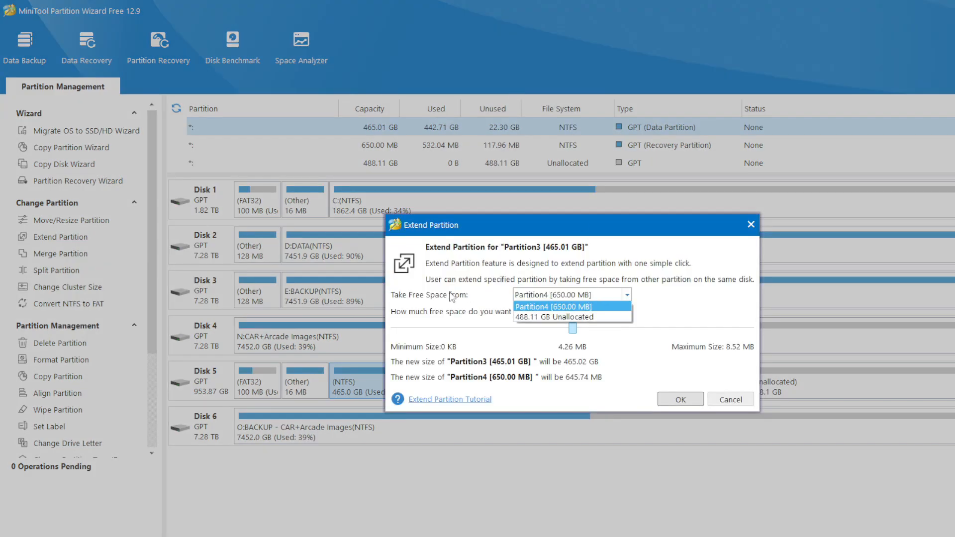
{"action": "left_click", "coordinate": [580, 317]}
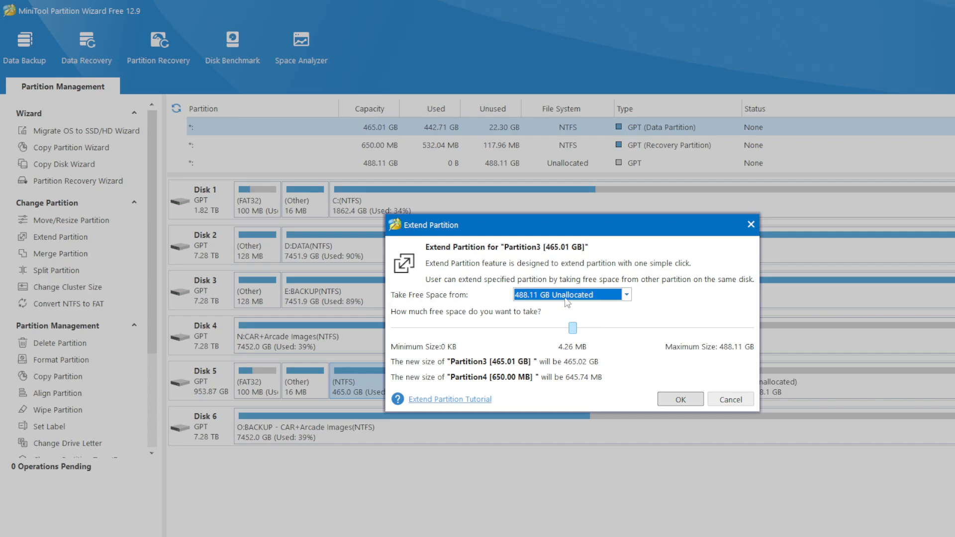
{"action": "left_click_drag", "start_coordinate": [614, 224], "coordinate": [480, 224]}
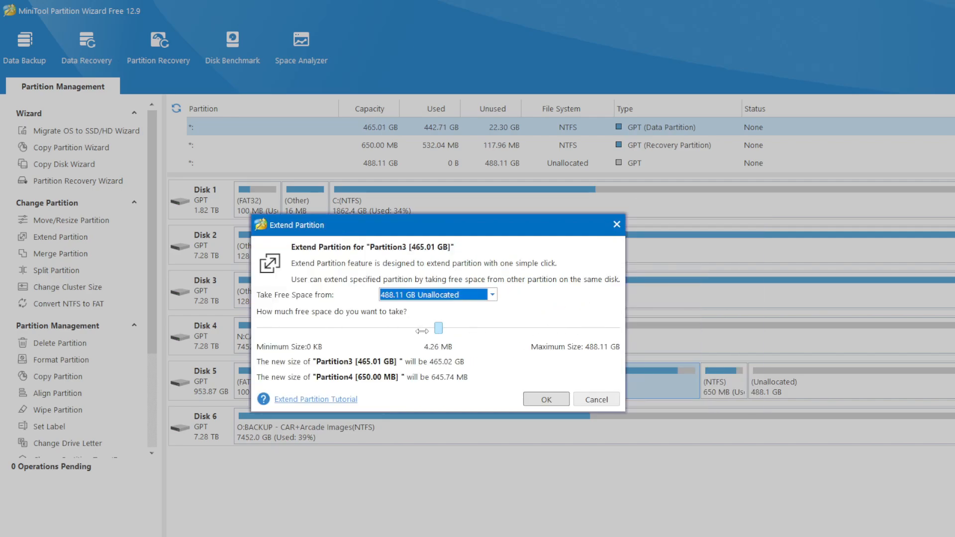
{"action": "left_click_drag", "start_coordinate": [438, 327], "coordinate": [659, 326]}
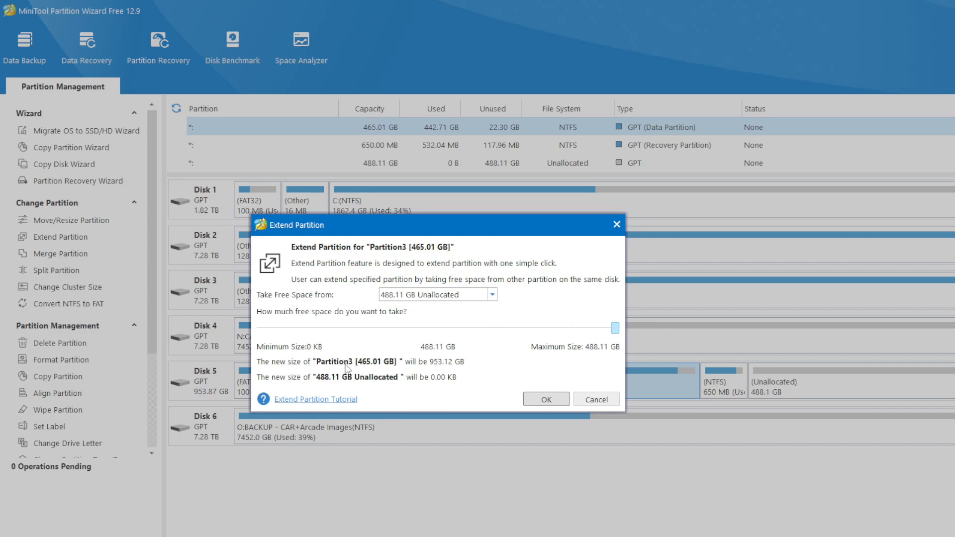
{"action": "left_click_drag", "start_coordinate": [435, 232], "coordinate": [626, 145]}
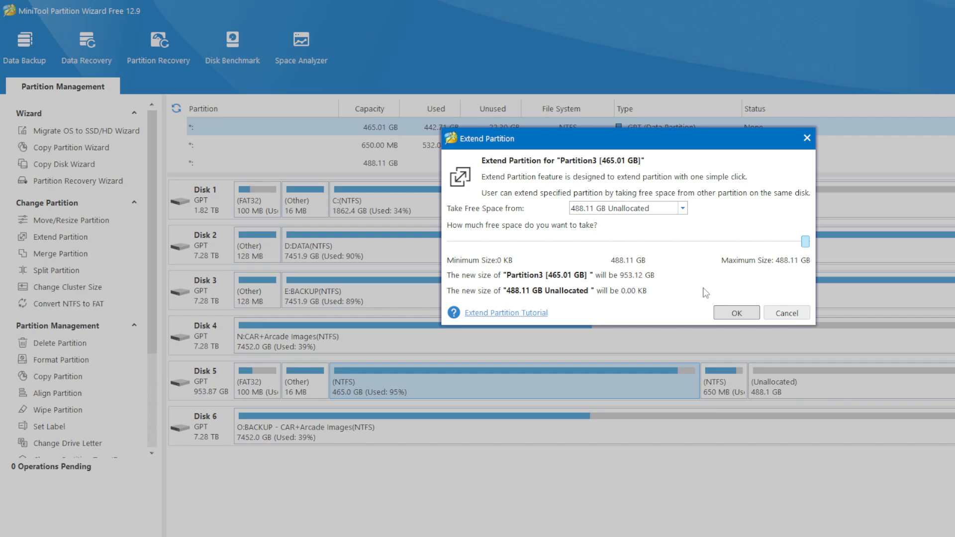
{"action": "left_click", "coordinate": [737, 312]}
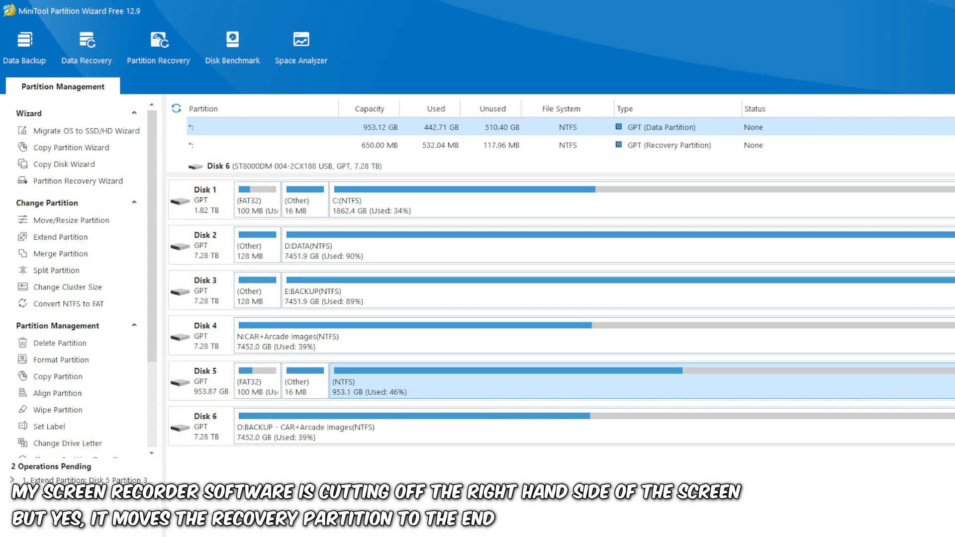
Step: Apply the pending partition changes and select the extended NTFS partition on Disk 5
{"action": "left_click", "coordinate": [42, 535]}
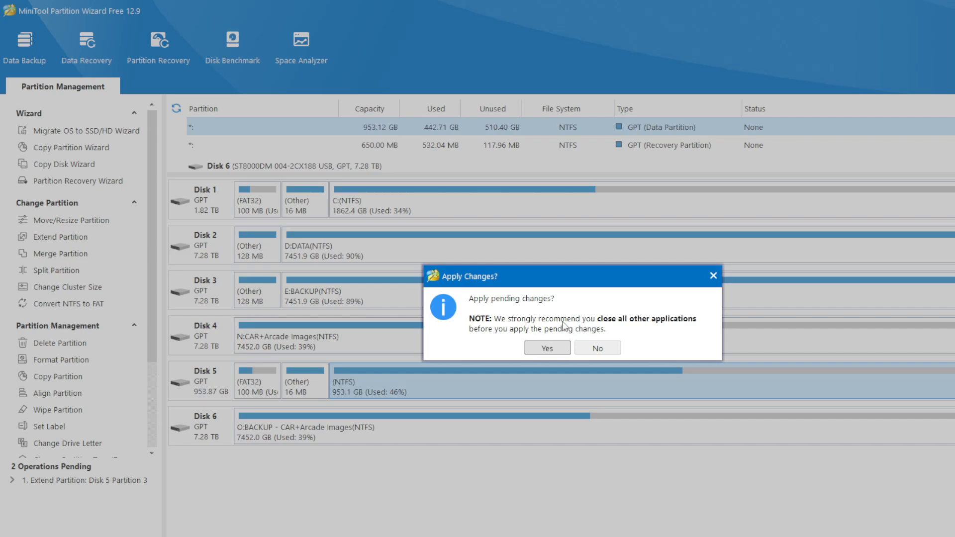
{"action": "left_click", "coordinate": [546, 345]}
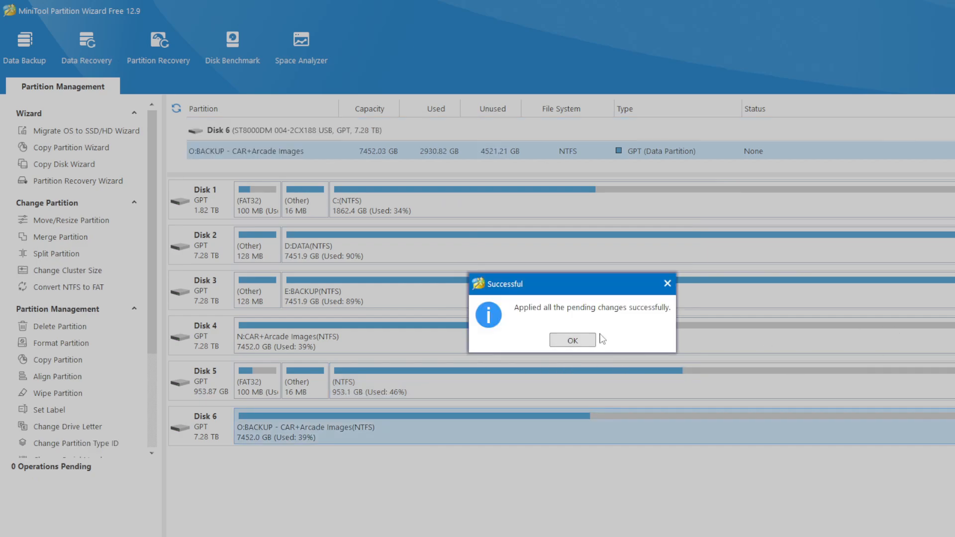
{"action": "left_click", "coordinate": [572, 339]}
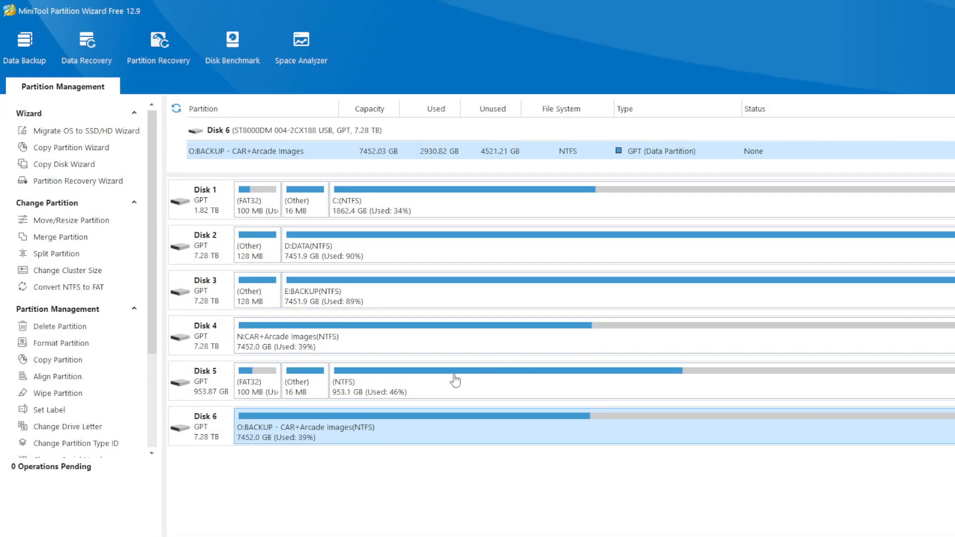
{"action": "left_click", "coordinate": [445, 381]}
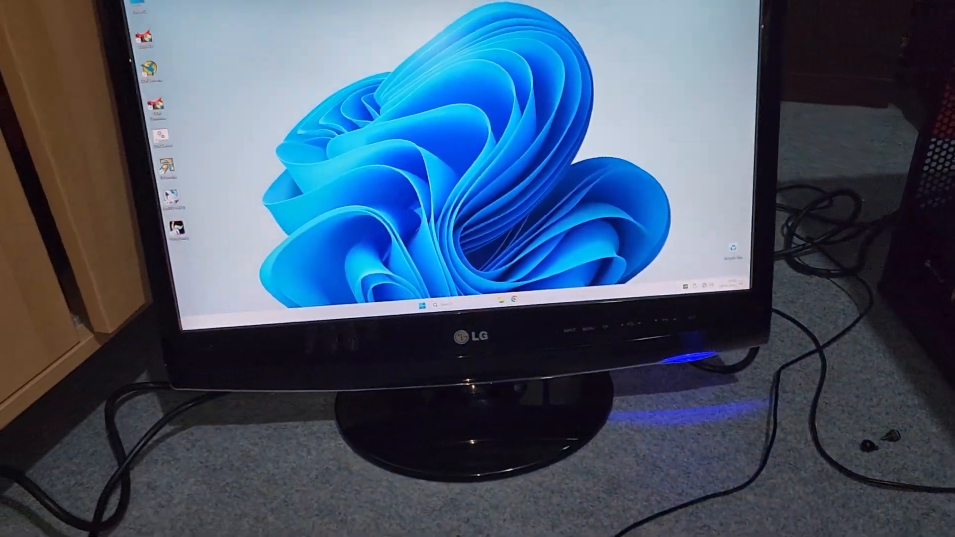
Step: Switch to File Explorer on the arcade PC and check the free space and total size of Local Disk (C:) in This PC
{"action": "key", "text": "super+e"}
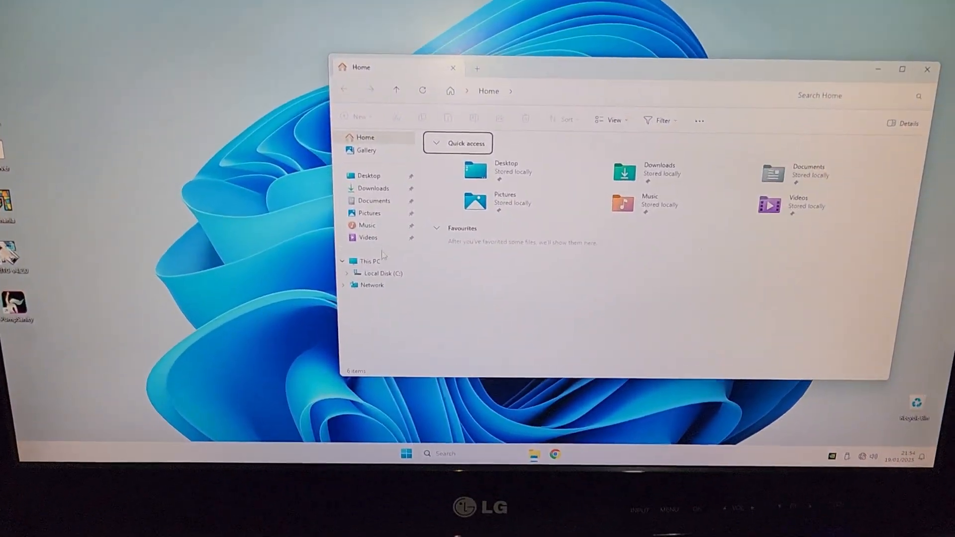
{"action": "left_click", "coordinate": [368, 280]}
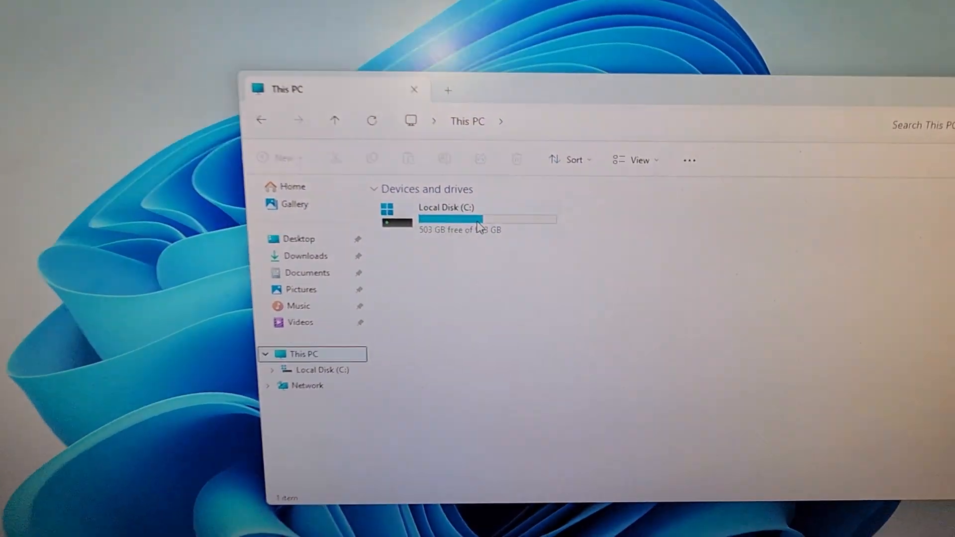
{"action": "mouse_move", "coordinate": [502, 172]}
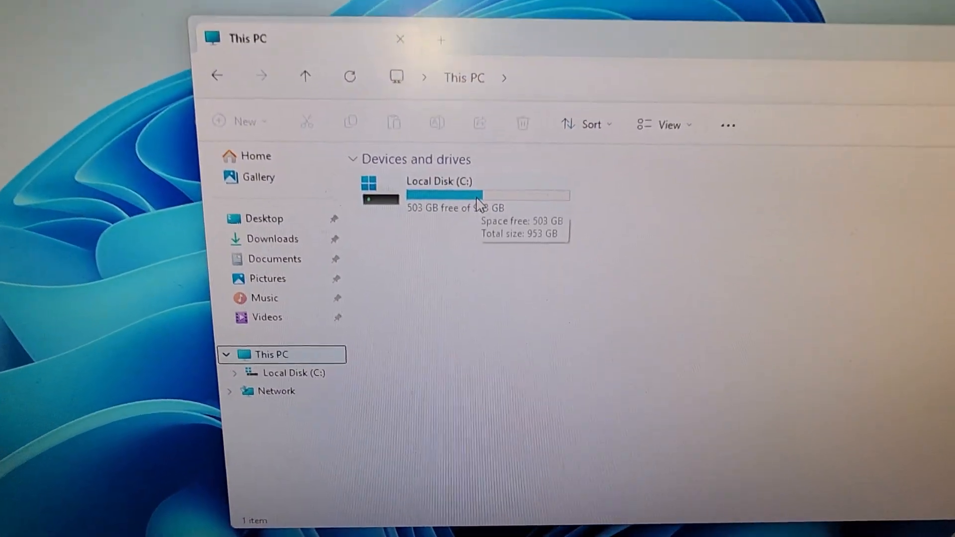
{"action": "left_click", "coordinate": [477, 201]}
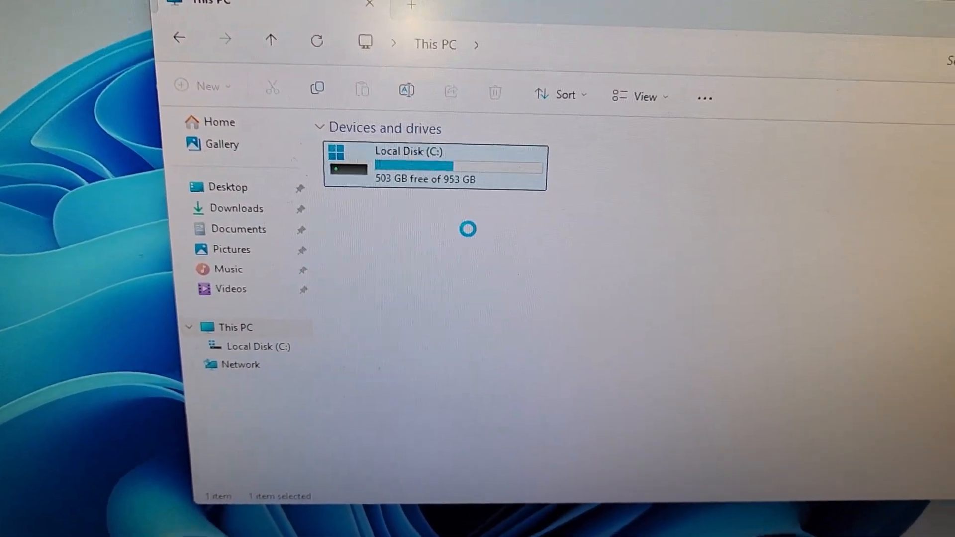